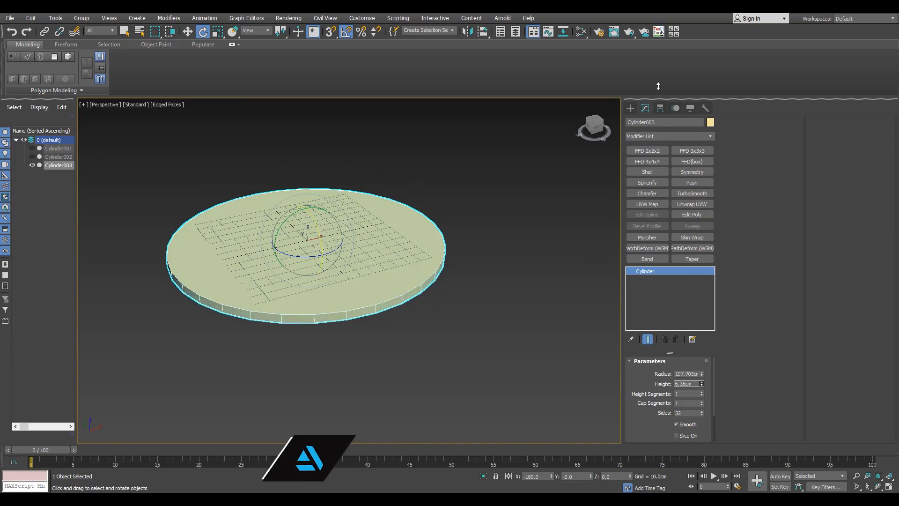
# Adjust the cylinder's height and convert it to an Editable Poly.
pyautogui.keyDown('alt'); pyautogui.moveTo(355, 217); pyautogui.dragTo(637, 363, button='middle'); pyautogui.keyUp('alt')
pyautogui.moveTo(709, 389); pyautogui.dragTo(692, 27)
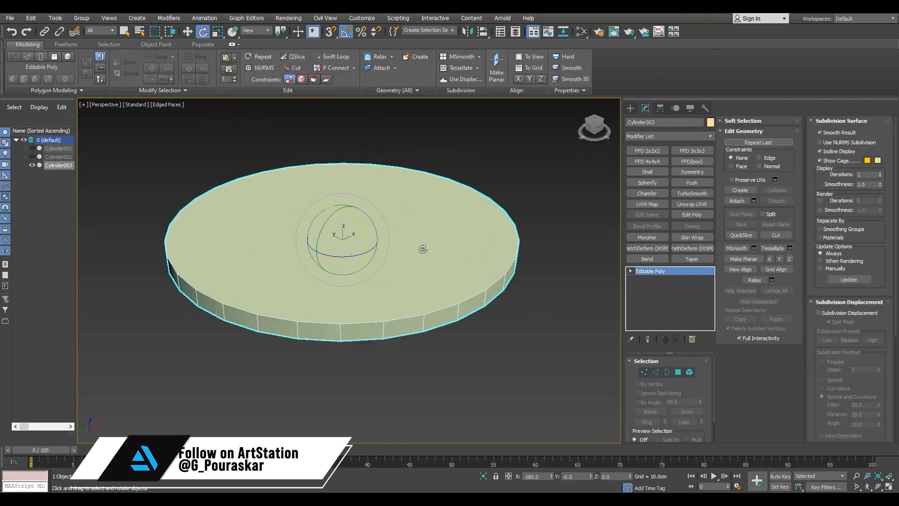
# Delete the top cap polygon of the flat cylinder.
pyautogui.press('4')
pyautogui.click(441, 251)
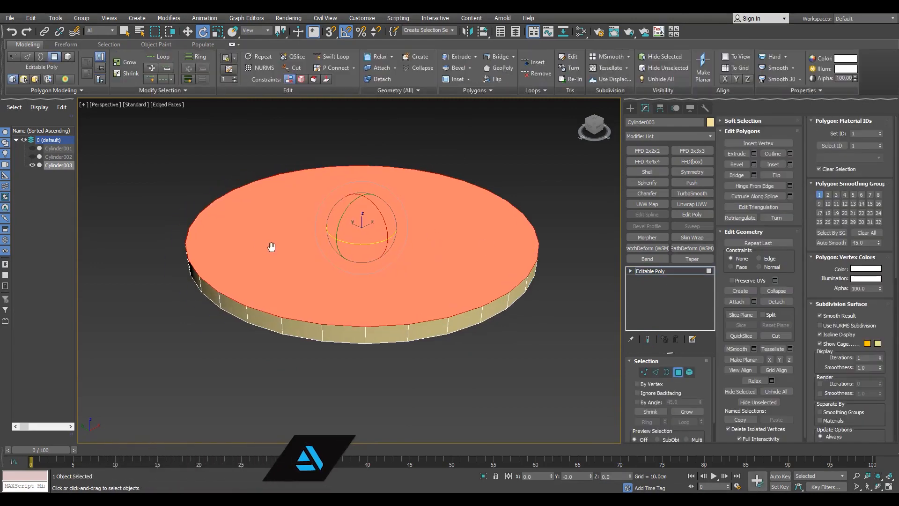
pyautogui.press('Delete')
# Extend the cylinder's open top border upward into a new band of polygons and scale the border to 55 percent.
pyautogui.press('3')
pyautogui.click(233, 298)
pyautogui.press('w')
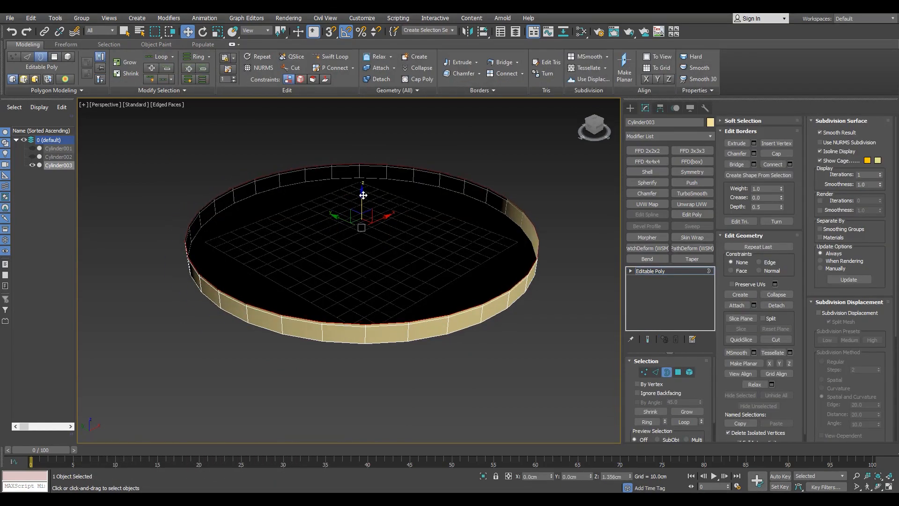
pyautogui.moveTo(363, 195); pyautogui.dragTo(354, 229, button='middle')
pyautogui.press('r')
pyautogui.press('w')
pyautogui.moveTo(354, 228)
pyautogui.keyDown('shift'); pyautogui.mouseDown()
pyautogui.moveTo(354, 161)
pyautogui.moveTo(368, 224)
pyautogui.mouseUp(); pyautogui.keyUp('shift')
pyautogui.press('r')
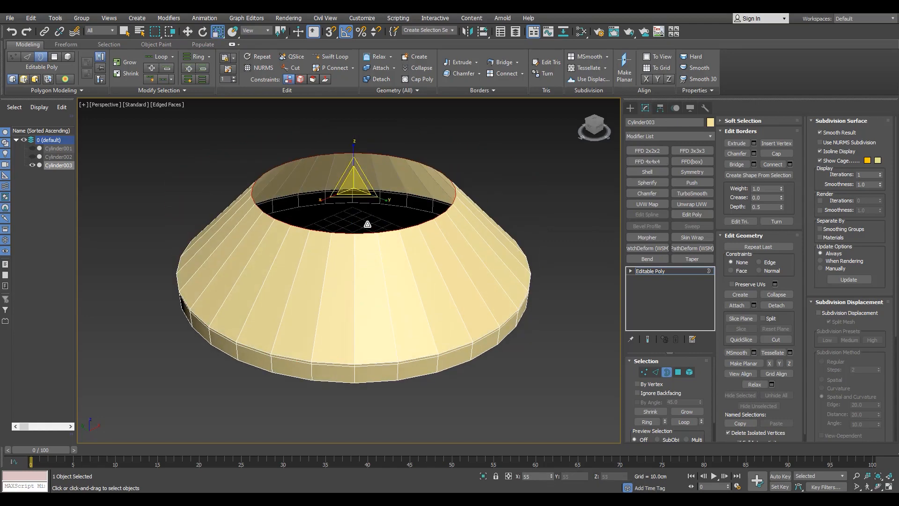
# Set the object's wireframe color to black and give its surface a neutral grey material.
pyautogui.click(652, 271)
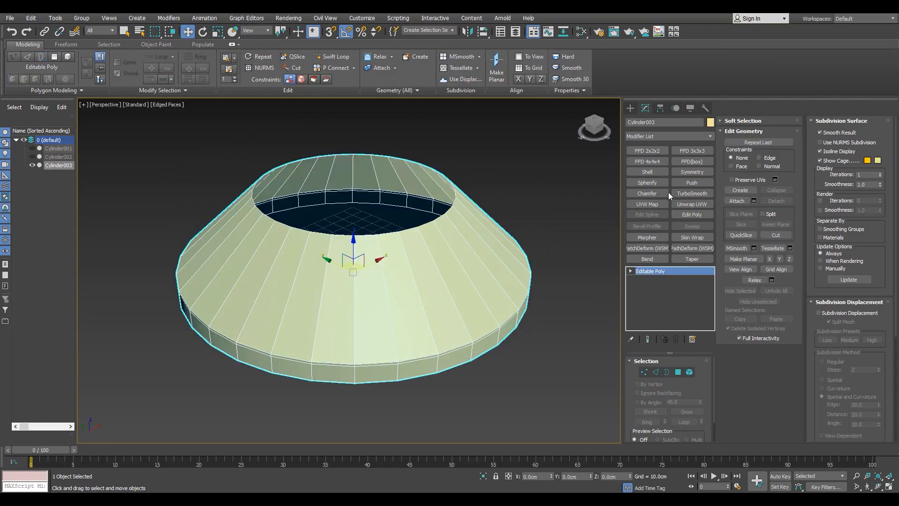
pyautogui.click(710, 123)
pyautogui.click(522, 272)
pyautogui.click(503, 304)
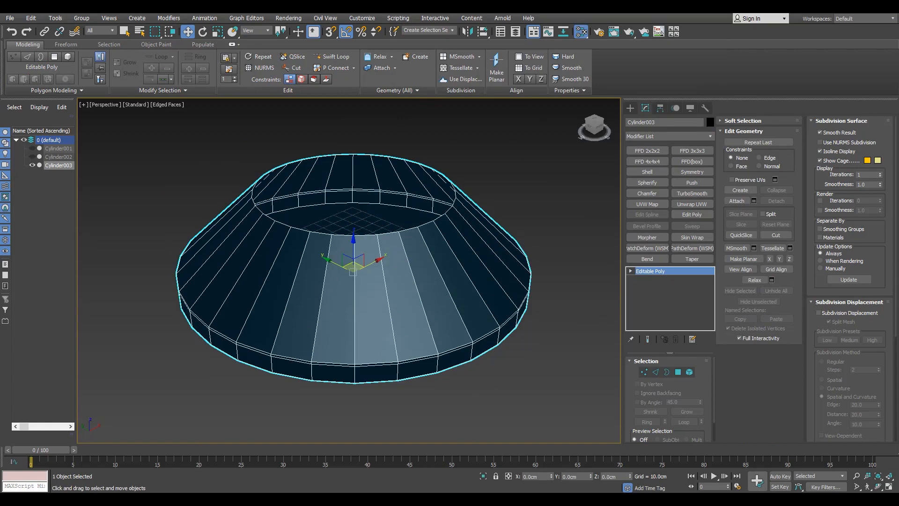
pyautogui.hotkey('ctrl', 'l')
# Cap the open border at the top of the tapered shape.
pyautogui.moveTo(388, 239); pyautogui.dragTo(388, 221, button='middle')
pyautogui.press('3')
pyautogui.click(447, 199)
pyautogui.hotkey('alt', 'p')
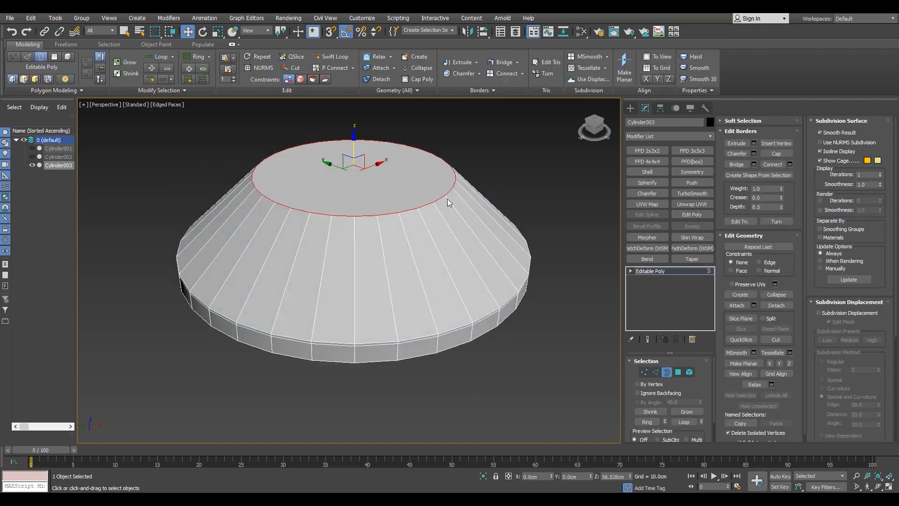
# Add a curvature-following edge loop around the middle of the sloped side with Flow Connect.
pyautogui.moveTo(447, 198); pyautogui.dragTo(460, 198, button='middle')
pyautogui.press('2')
pyautogui.click(280, 261)
pyautogui.hotkey('alt', 'r')
pyautogui.click(589, 79)
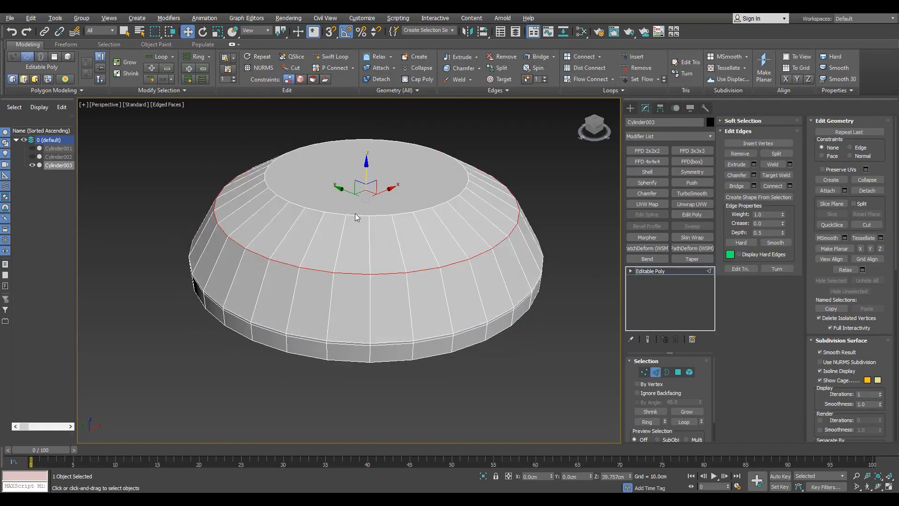
# In the front view, add two flow-adjusted Swift Loops, one above and one below the middle loop of the dome.
pyautogui.keyDown('alt'); pyautogui.moveTo(357, 214); pyautogui.dragTo(374, 192, button='middle'); pyautogui.keyUp('alt')
pyautogui.press('f')
pyautogui.scroll(3, 412, 240)
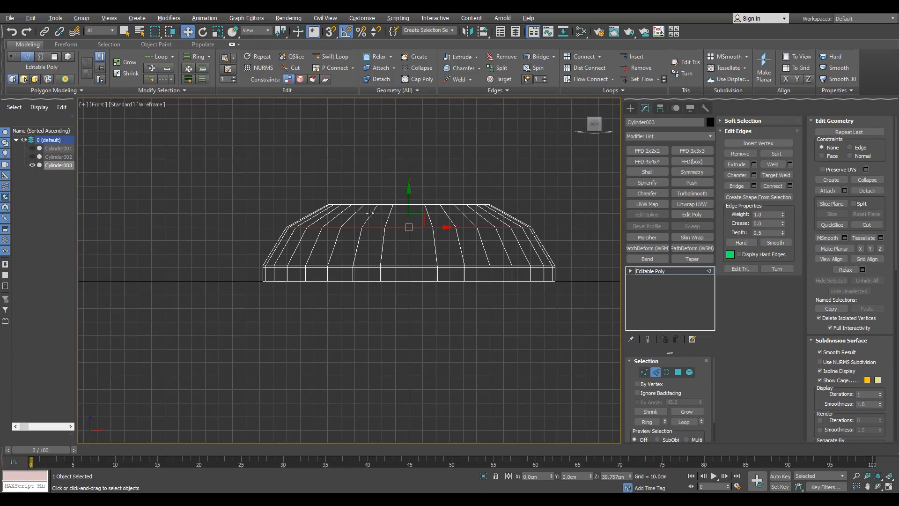
pyautogui.moveTo(381, 230); pyautogui.dragTo(353, 232, button='middle')
pyautogui.scroll(2, 354, 232)
pyautogui.click(331, 56)
pyautogui.keyDown('shift'); pyautogui.click(322, 213); pyautogui.keyUp('shift')
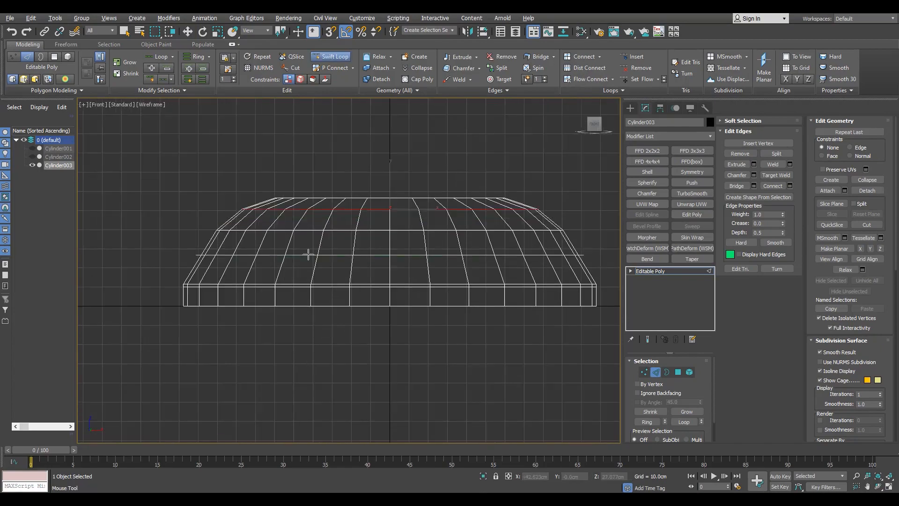
pyautogui.keyDown('shift'); pyautogui.click(308, 254); pyautogui.keyUp('shift')
pyautogui.rightClick(309, 255)
pyautogui.press('p')
pyautogui.keyDown('alt'); pyautogui.moveTo(439, 310); pyautogui.dragTo(414, 321, button='middle'); pyautogui.keyUp('alt')
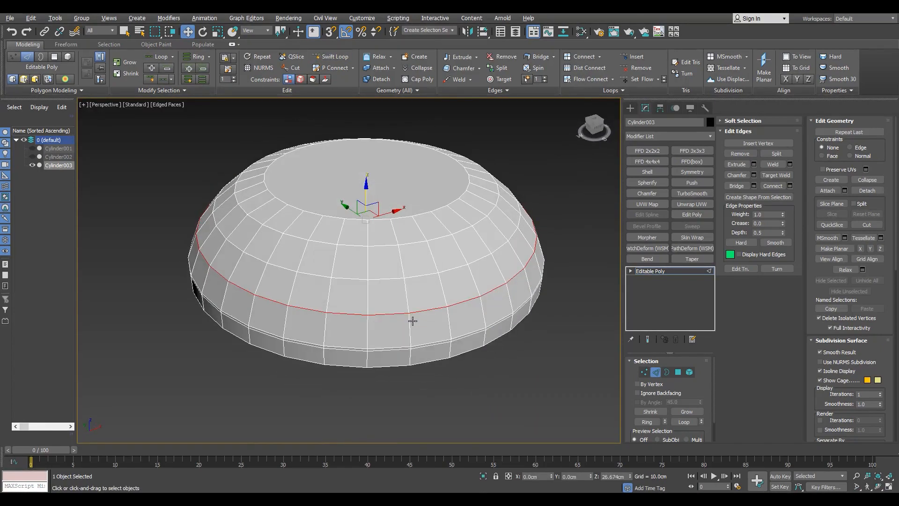
# Remove the redundant edge loop beside the seam between the dome and its vertical rim.
pyautogui.scroll(2, 403, 332)
pyautogui.scroll(-3, 383, 360)
pyautogui.scroll(4, 384, 356)
pyautogui.press('4')
pyautogui.press('2')
pyautogui.doubleClick(383, 348)
pyautogui.hotkey('ctrl', 'BackSpace')
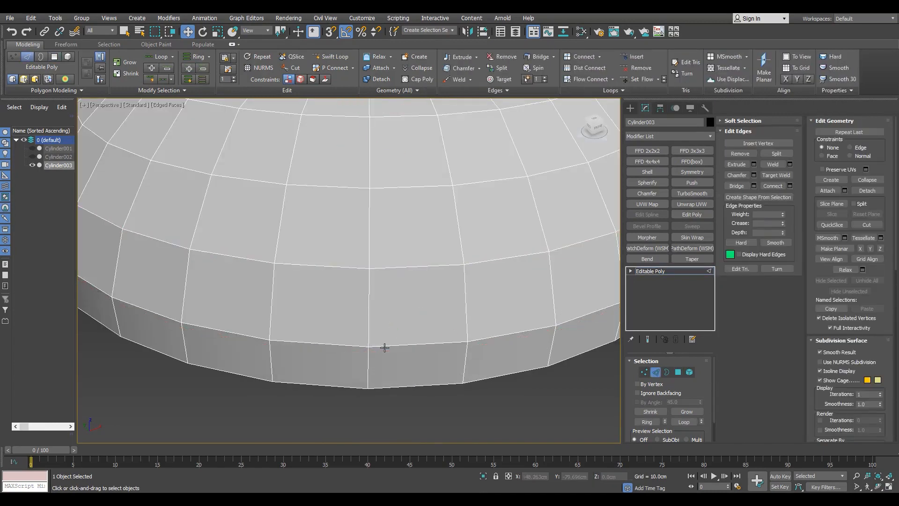
# Assign the dome's curved side polygons, without the rim and top cap, to a separate smoothing group.
pyautogui.press('4')
pyautogui.keyDown('shift'); pyautogui.click(344, 373); pyautogui.keyUp('shift')
pyautogui.scroll(-4, 344, 373)
pyautogui.keyDown('ctrl'); pyautogui.click(370, 206); pyautogui.keyUp('ctrl')
pyautogui.hotkey('ctrl', 'i')
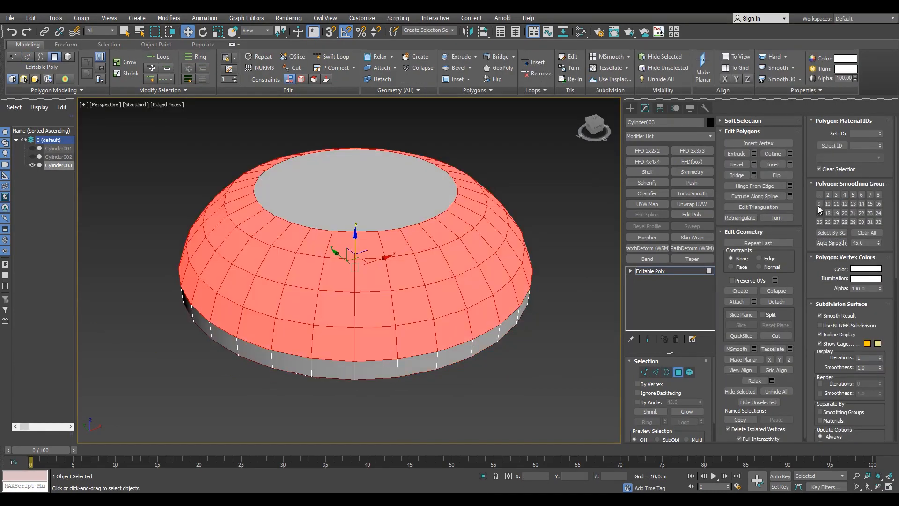
pyautogui.click(819, 206)
# Apply a TurboSmooth modifier to the dome with separation by Smoothing Groups enabled.
pyautogui.click(657, 270)
pyautogui.keyDown('alt'); pyautogui.moveTo(594, 293); pyautogui.dragTo(705, 194, button='middle'); pyautogui.keyUp('alt')
pyautogui.click(692, 193)
pyautogui.click(686, 409)
pyautogui.scroll(-5, 373, 267)
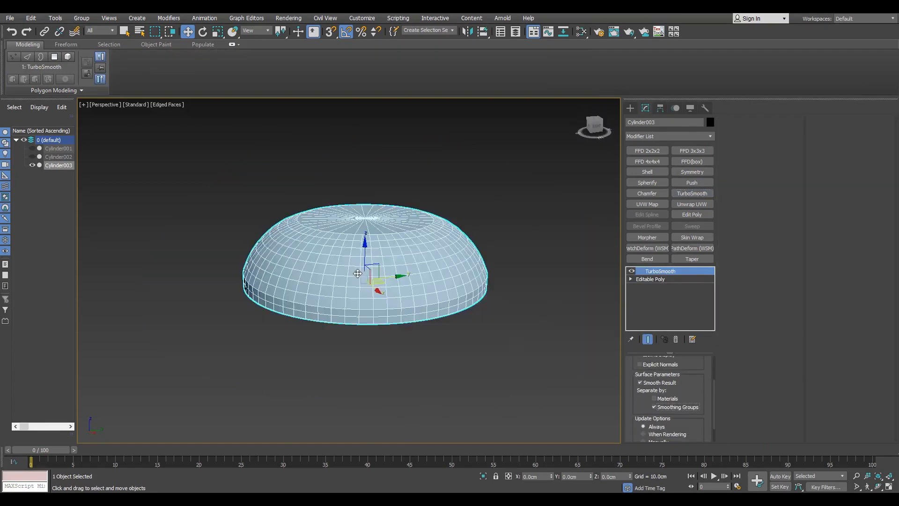
# Clone the smoothed dome in place.
pyautogui.moveTo(373, 266)
pyautogui.keyDown('alt'); pyautogui.mouseDown(button='middle')
pyautogui.moveTo(373, 308)
pyautogui.moveTo(376, 277)
pyautogui.mouseUp(button='middle'); pyautogui.keyUp('alt')
pyautogui.hotkey('ctrl', 'v')
pyautogui.click(423, 229)
pyautogui.click(425, 289)
# Organize Cylinder001 to Cylinder003 in a hidden layer An and Cylinder004 in a layer Mesh, and make Mesh active.
pyautogui.click(72, 116)
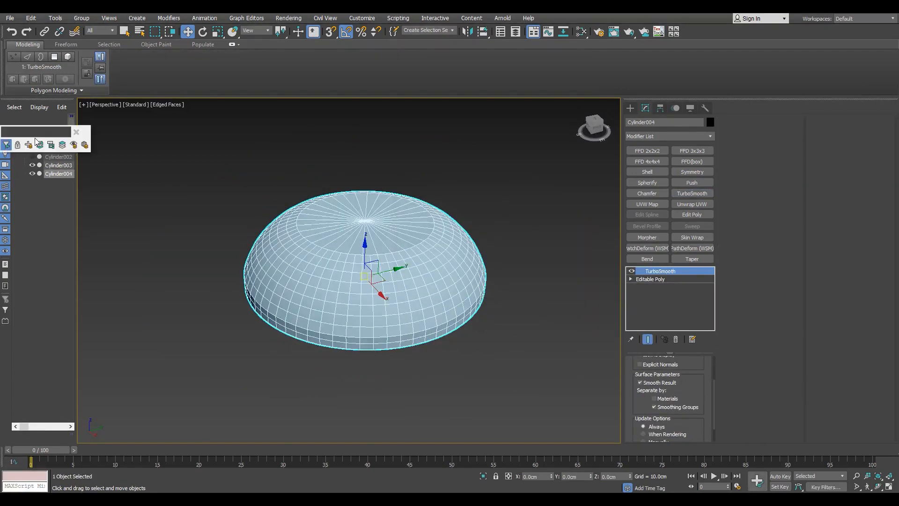
pyautogui.click(39, 144)
pyautogui.click(16, 140)
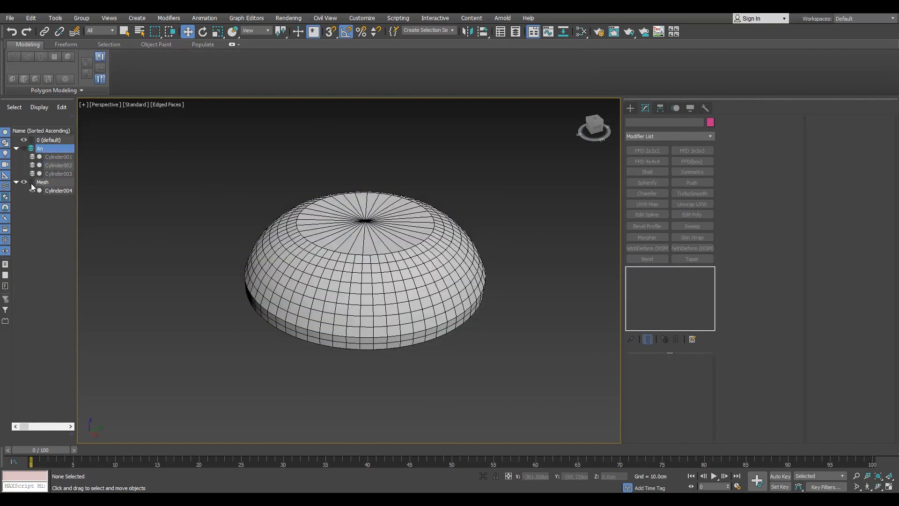
pyautogui.click(31, 182)
# Clone Cylinder004 with the original hidden, and convert the copy to an Editable Poly.
pyautogui.click(281, 255)
pyautogui.hotkey('ctrl', 'v')
pyautogui.click(425, 288)
pyautogui.click(32, 191)
pyautogui.moveTo(325, 297)
pyautogui.mouseDown(button='middle')
pyautogui.moveTo(311, 293)
pyautogui.moveTo(345, 310)
pyautogui.mouseUp(button='middle')
pyautogui.rightClick(311, 293)
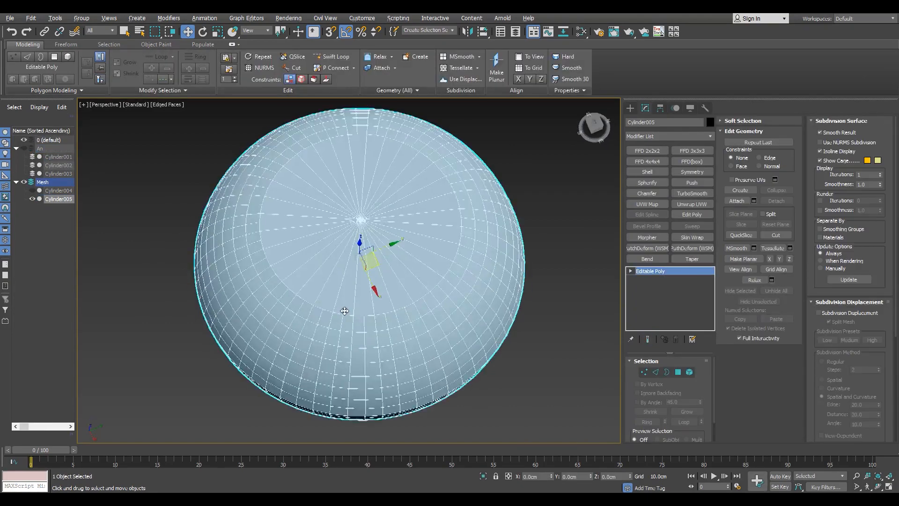
# Delete the centre vertices of the dome's caps to open its top and bottom.
pyautogui.hotkey('alt', 'w')
pyautogui.press('1')
pyautogui.moveTo(203, 205); pyautogui.dragTo(224, 164)
pyautogui.rightClick(461, 351)
pyautogui.hotkey('alt', 'w')
pyautogui.press('Delete')
# Detach an eight-column wedge of polygons, centred on the dome's front in the top view, as a clone and hide the source dome.
pyautogui.keyDown('alt'); pyautogui.moveTo(461, 351); pyautogui.dragTo(266, 263, button='middle'); pyautogui.keyUp('alt')
pyautogui.hotkey('alt', 'w')
pyautogui.rightClick(281, 260)
pyautogui.hotkey('alt', 'w')
pyautogui.scroll(2, 338, 331)
pyautogui.scroll(2, 342, 333)
pyautogui.press('4')
pyautogui.scroll(-2, 355, 287)
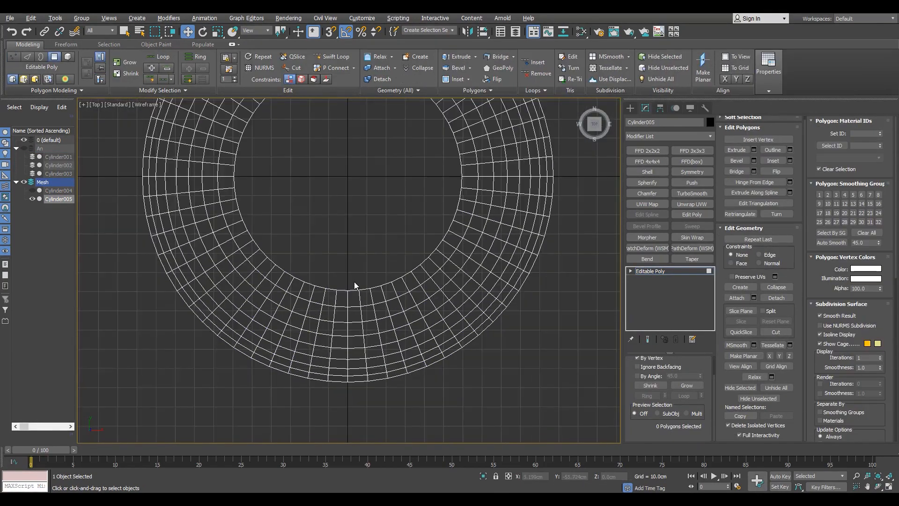
pyautogui.scroll(2, 390, 300)
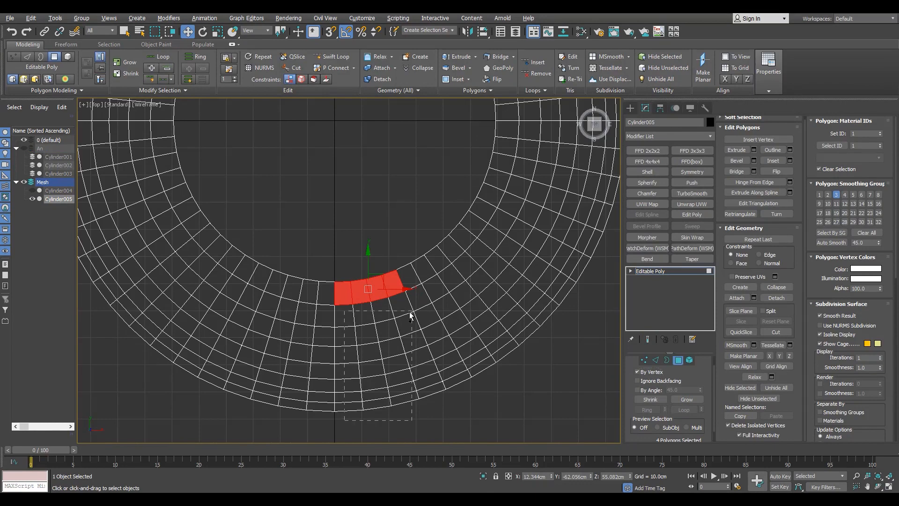
pyautogui.keyDown('ctrl'); pyautogui.moveTo(411, 316); pyautogui.dragTo(353, 422); pyautogui.keyUp('ctrl')
pyautogui.keyDown('ctrl'); pyautogui.moveTo(291, 290); pyautogui.dragTo(291, 293); pyautogui.keyUp('ctrl')
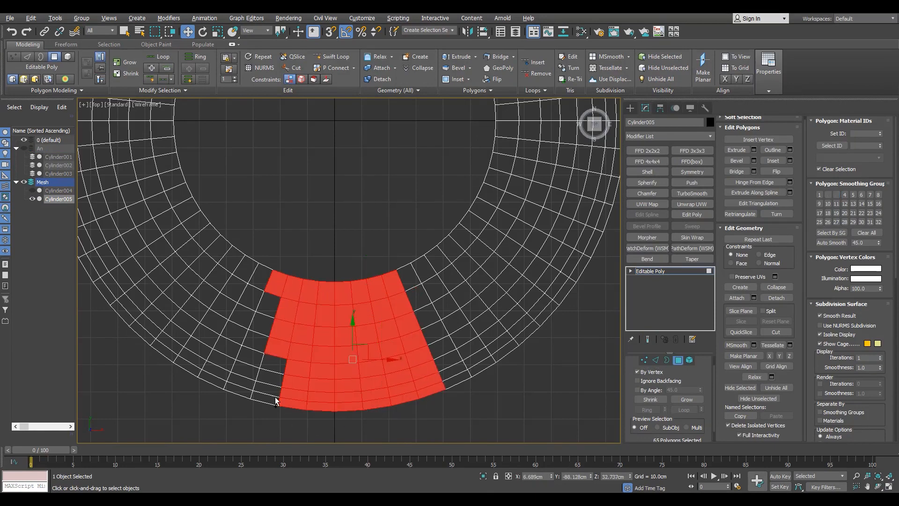
pyautogui.keyDown('ctrl'); pyautogui.moveTo(275, 397); pyautogui.dragTo(264, 356); pyautogui.keyUp('ctrl')
pyautogui.keyDown('ctrl'); pyautogui.moveTo(282, 310); pyautogui.dragTo(271, 326); pyautogui.keyUp('ctrl')
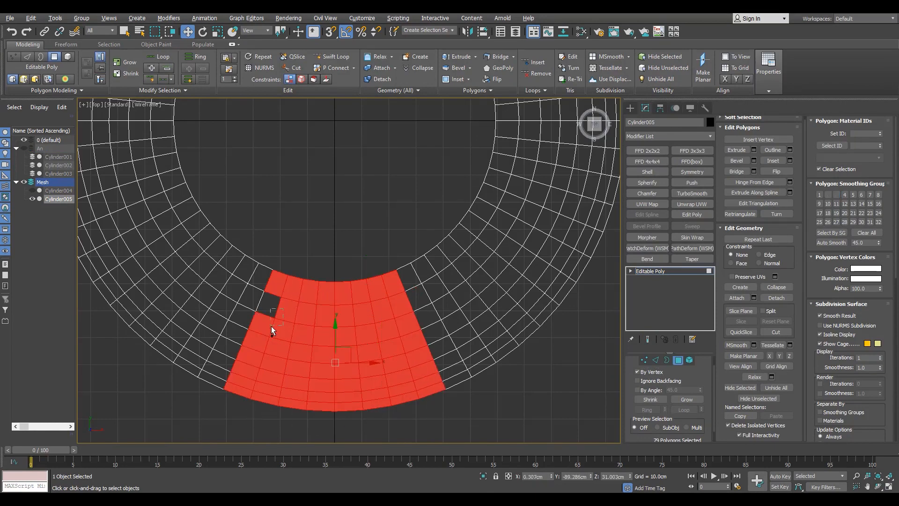
pyautogui.scroll(-4, 365, 354)
pyautogui.hotkey('alt', 'd')
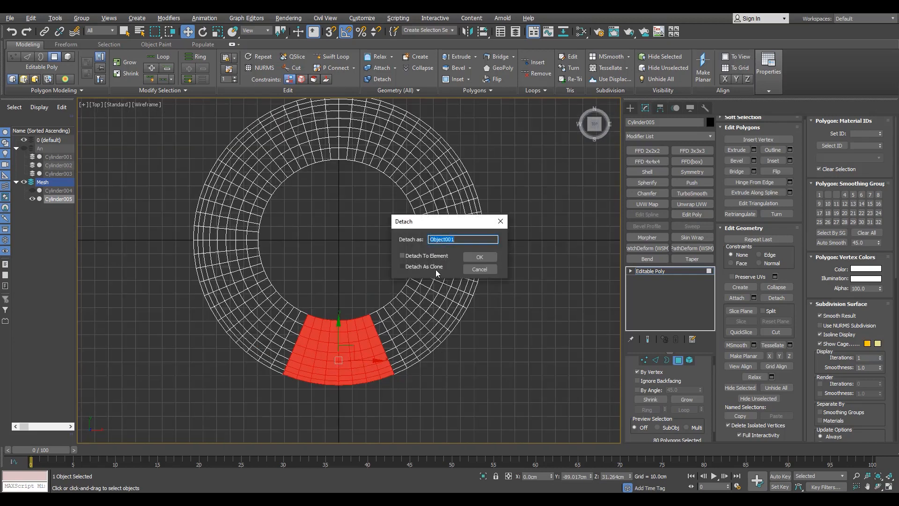
pyautogui.click(436, 266)
pyautogui.click(484, 258)
pyautogui.press('4')
pyautogui.click(32, 199)
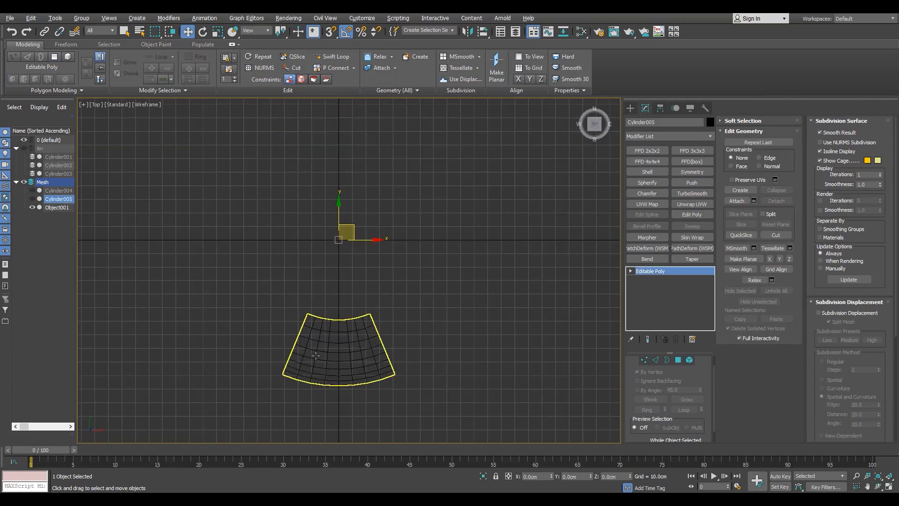
# Clone the detached wedge Object001 in place and hide the original.
pyautogui.click(316, 356)
pyautogui.scroll(4, 316, 355)
pyautogui.hotkey('ctrl', 'v')
pyautogui.press('Return')
pyautogui.click(33, 208)
pyautogui.moveTo(356, 368); pyautogui.dragTo(339, 349, button='middle')
# Inset the wedge's central block of polygons, four columns wide and six rows high, as one group.
pyautogui.press('4')
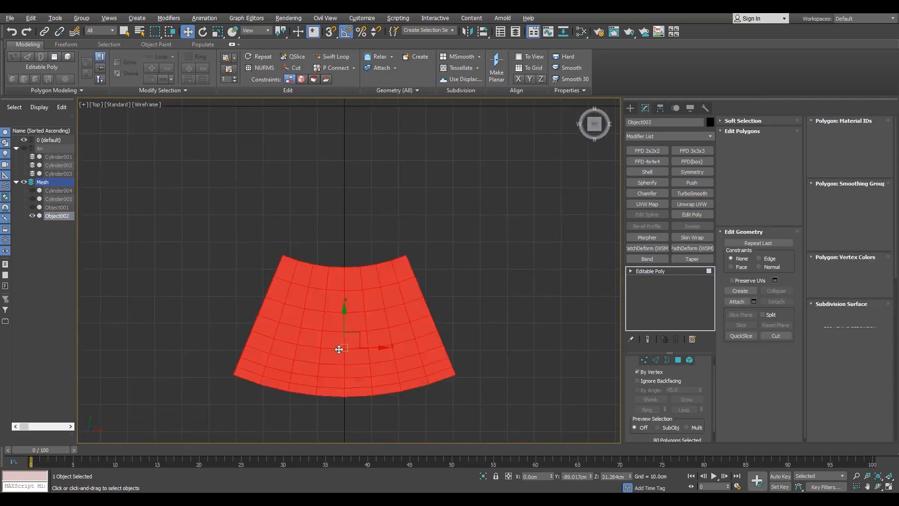
pyautogui.scroll(3, 339, 349)
pyautogui.moveTo(380, 273); pyautogui.dragTo(370, 271)
pyautogui.keyDown('ctrl'); pyautogui.moveTo(378, 391); pyautogui.dragTo(412, 257); pyautogui.keyUp('ctrl')
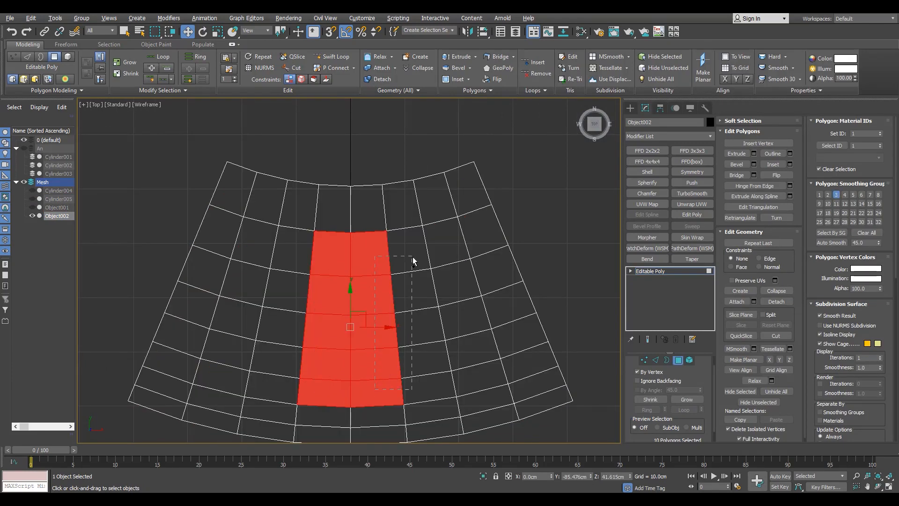
pyautogui.keyDown('ctrl'); pyautogui.moveTo(322, 391); pyautogui.dragTo(284, 259); pyautogui.keyUp('ctrl')
pyautogui.scroll(-2, 283, 259)
pyautogui.scroll(2, 338, 247)
pyautogui.hotkey('alt', 'w')
pyautogui.middleClick(370, 280)
pyautogui.hotkey('alt', 'w')
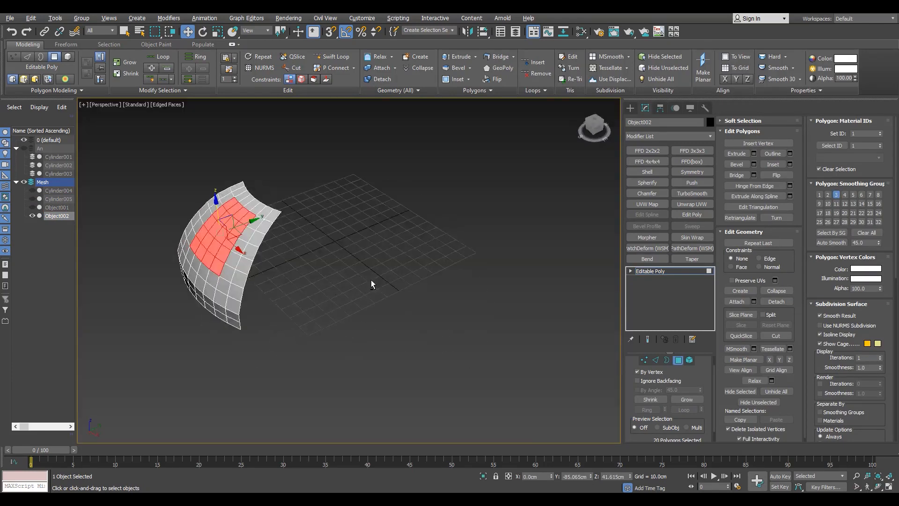
pyautogui.keyDown('alt'); pyautogui.moveTo(370, 280); pyautogui.dragTo(251, 265, button='middle'); pyautogui.keyUp('alt')
pyautogui.scroll(4, 190, 268)
pyautogui.keyDown('ctrl'); pyautogui.moveTo(123, 277); pyautogui.dragTo(225, 283); pyautogui.keyUp('ctrl')
pyautogui.keyDown('alt'); pyautogui.moveTo(224, 282); pyautogui.dragTo(258, 291, button='middle'); pyautogui.keyUp('alt')
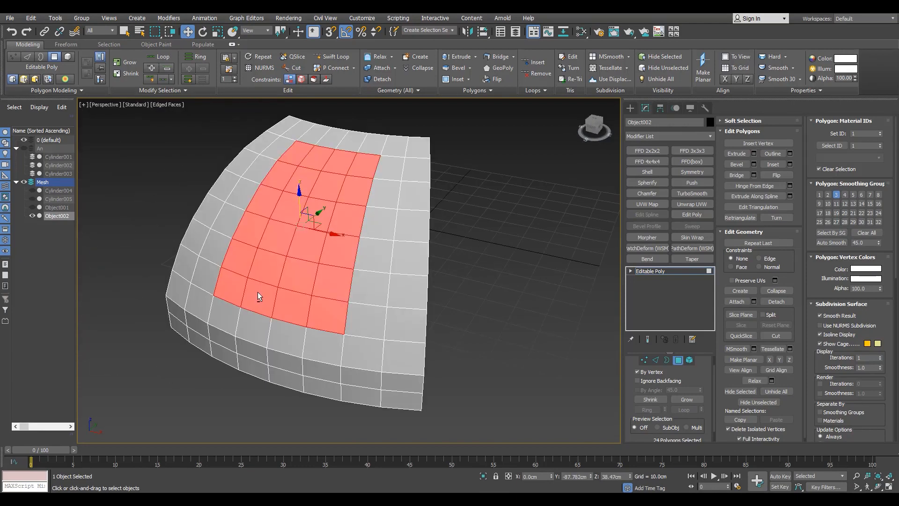
pyautogui.hotkey('ctrl', 'shift', 'b')
pyautogui.rightClick(356, 289)
pyautogui.moveTo(356, 302); pyautogui.dragTo(343, 343)
pyautogui.click(355, 316)
pyautogui.keyDown('alt'); pyautogui.moveTo(349, 319); pyautogui.dragTo(309, 301, button='middle'); pyautogui.keyUp('alt')
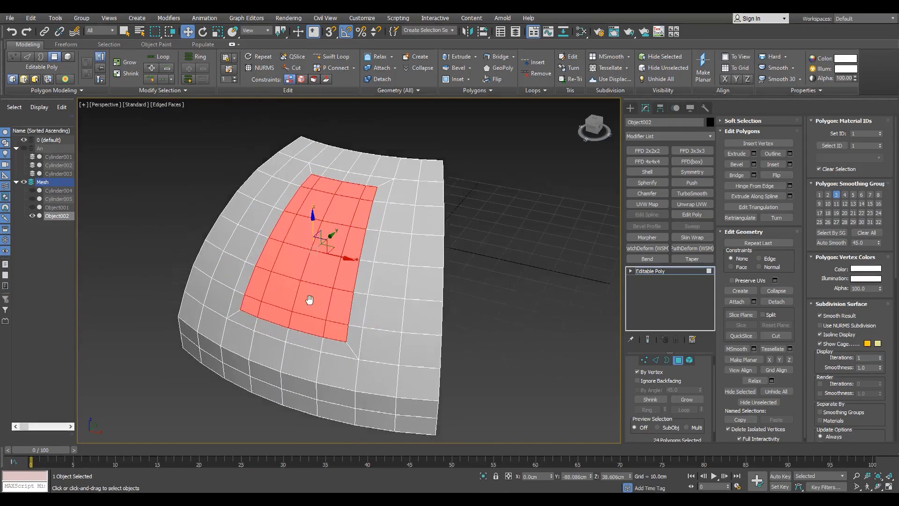
# Try to round the inset polygons into a circle with GeoPoly.
pyautogui.click(499, 68)
pyautogui.scroll(-3, 319, 279)
pyautogui.hotkey('alt', 'w')
pyautogui.middleClick(250, 230)
pyautogui.hotkey('alt', 'w')
pyautogui.hotkey('ctrl', 'z')
# Set the geometry constraint to Face and try the GeoPoly rounding of the inset polygons again.
pyautogui.scroll(-2, 686, 378)
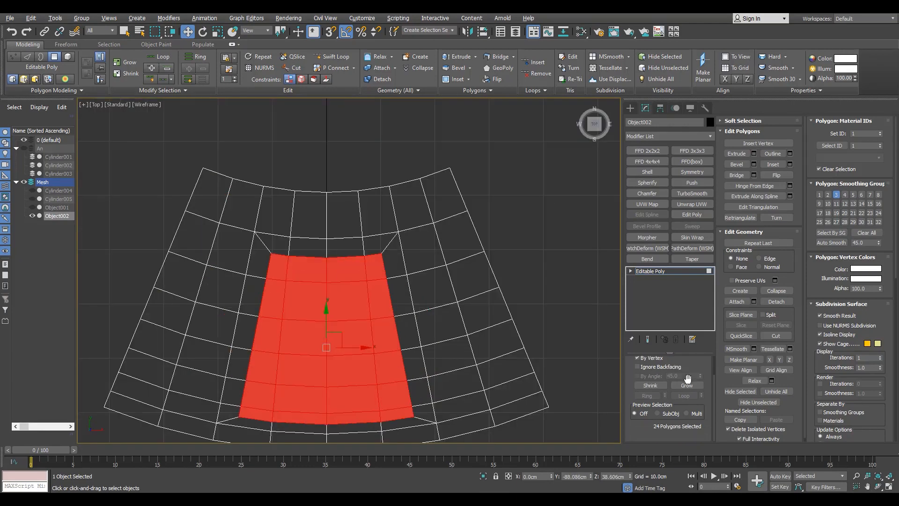
pyautogui.scroll(2, 387, 341)
pyautogui.scroll(-4, 397, 343)
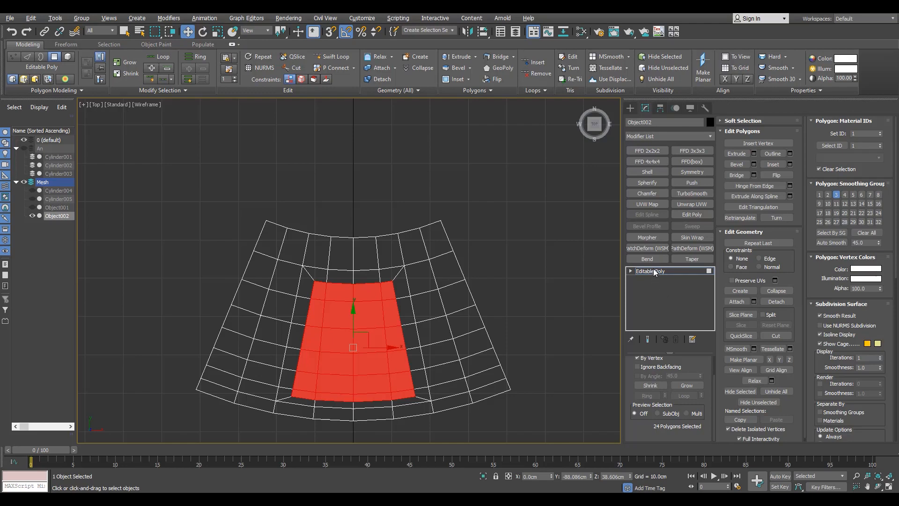
pyautogui.moveTo(317, 396); pyautogui.dragTo(336, 384, button='middle')
pyautogui.click(731, 266)
pyautogui.hotkey('ctrl', 'y')
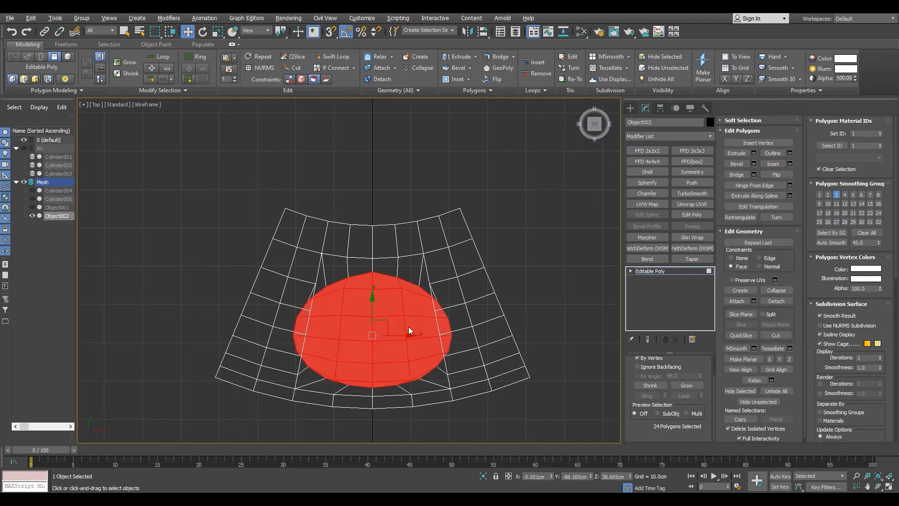
pyautogui.hotkey('ctrl', 'z')
# Draw a cylinder about 12 cm in radius and 4.6 cm high over the wedge's inset area in the top view.
pyautogui.click(630, 108)
pyautogui.click(650, 184)
pyautogui.moveTo(371, 340); pyautogui.dragTo(372, 406)
pyautogui.click(373, 382)
pyautogui.press('w')
pyautogui.click(645, 108)
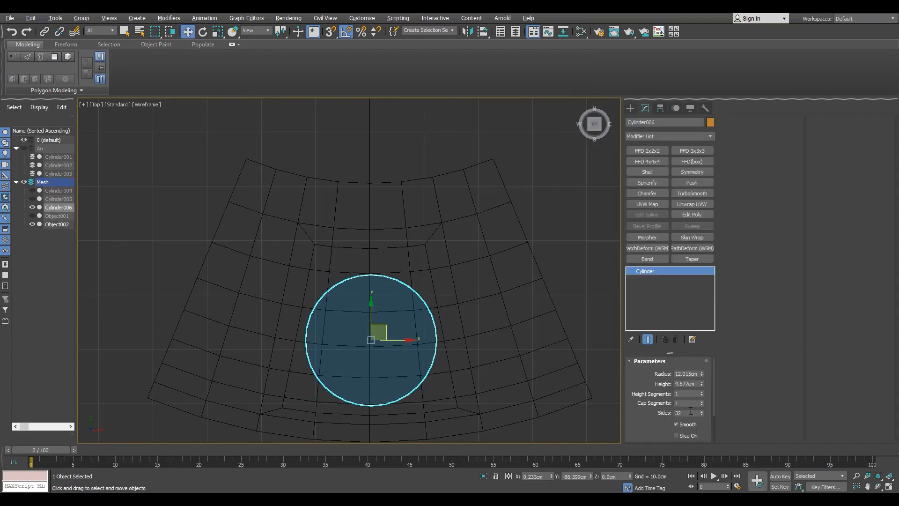
# Set the new cylinder to 24 sides with a radius of about 12.8 cm, and centre it on the wedge at X 0.
pyautogui.scroll(2, 378, 339)
pyautogui.moveTo(369, 320)
pyautogui.mouseDown()
pyautogui.moveTo(372, 308)
pyautogui.moveTo(377, 318)
pyautogui.mouseUp()
pyautogui.moveTo(702, 373); pyautogui.dragTo(702, 354)
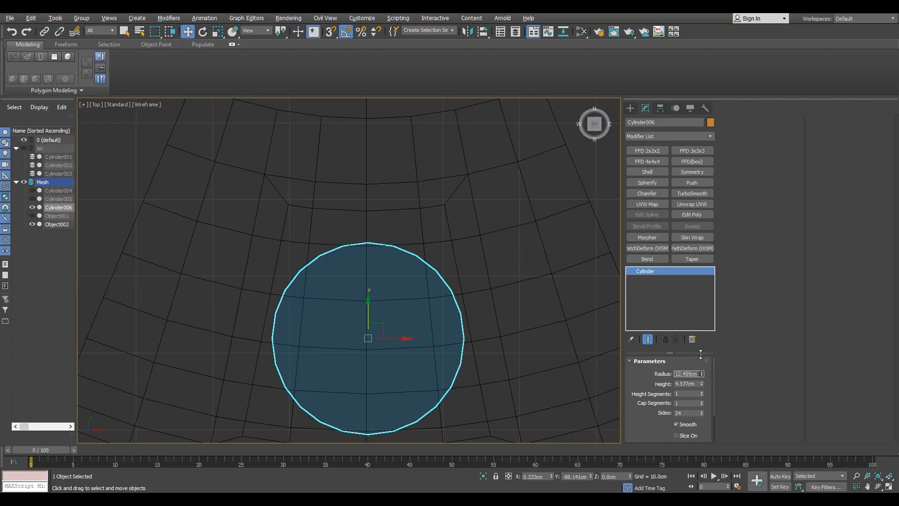
pyautogui.press('s')
pyautogui.moveTo(396, 338); pyautogui.dragTo(367, 351)
pyautogui.press('s')
pyautogui.moveTo(367, 350); pyautogui.dragTo(360, 340, button='middle')
pyautogui.moveTo(701, 373); pyautogui.dragTo(703, 362)
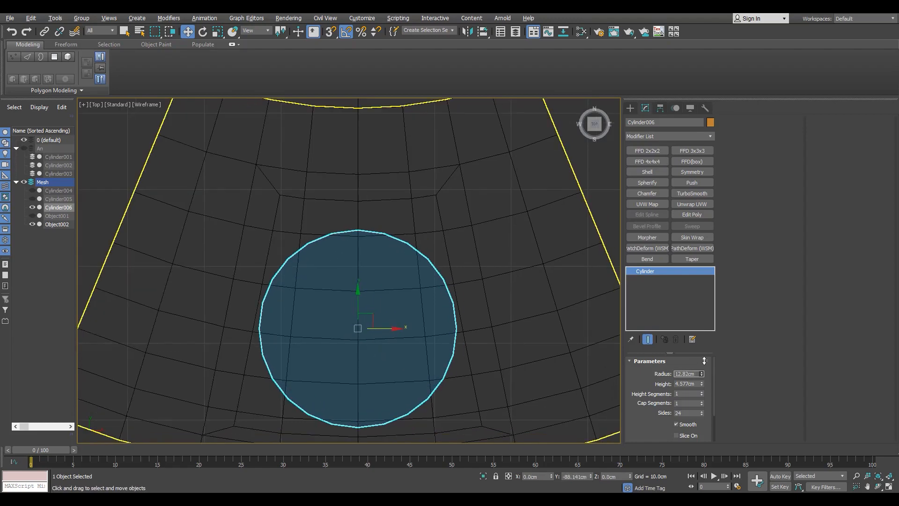
# Try to cut the circle's outline into the wedge mesh, starting from the cylinder's snapped topmost vertex in the top view.
pyautogui.click(446, 259)
pyautogui.press('1')
pyautogui.scroll(3, 349, 213)
pyautogui.scroll(1, 375, 255)
pyautogui.hotkey('alt', 'c')
pyautogui.press('s')
pyautogui.click(372, 256)
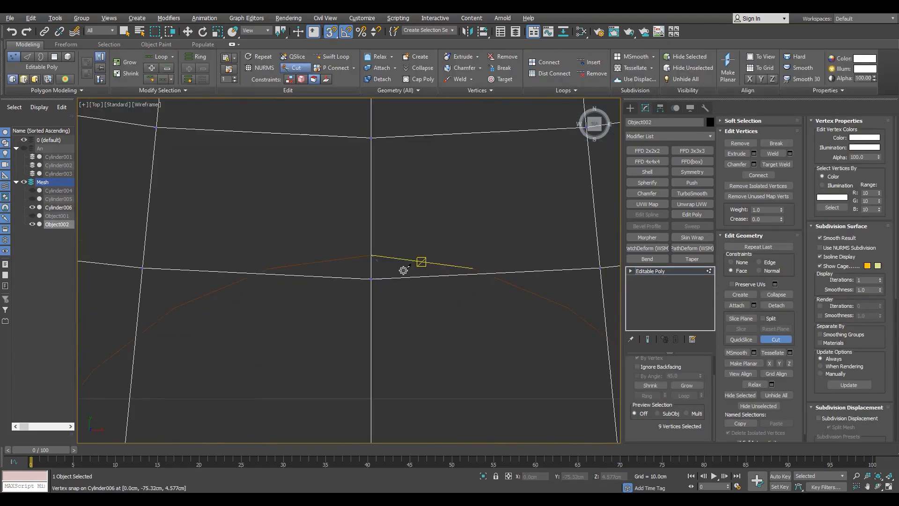
pyautogui.hotkey('ctrl', 'z')
# Move the wedge's middle vertex just below the cylinder's upper edge along Y onto the circle's topmost vertex.
pyautogui.press('w')
pyautogui.click(370, 279)
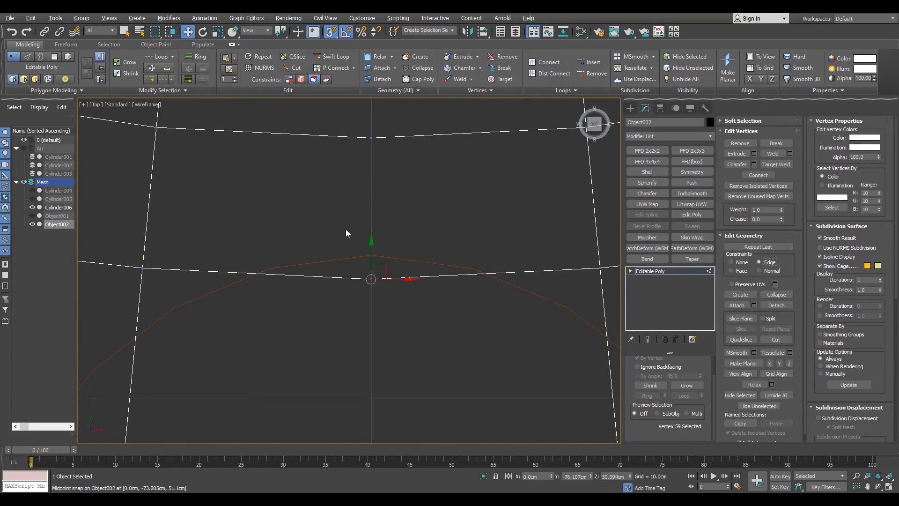
pyautogui.moveTo(371, 279); pyautogui.dragTo(371, 255)
pyautogui.scroll(-4, 376, 230)
pyautogui.scroll(1, 317, 209)
pyautogui.moveTo(401, 228); pyautogui.dragTo(302, 208, button='middle')
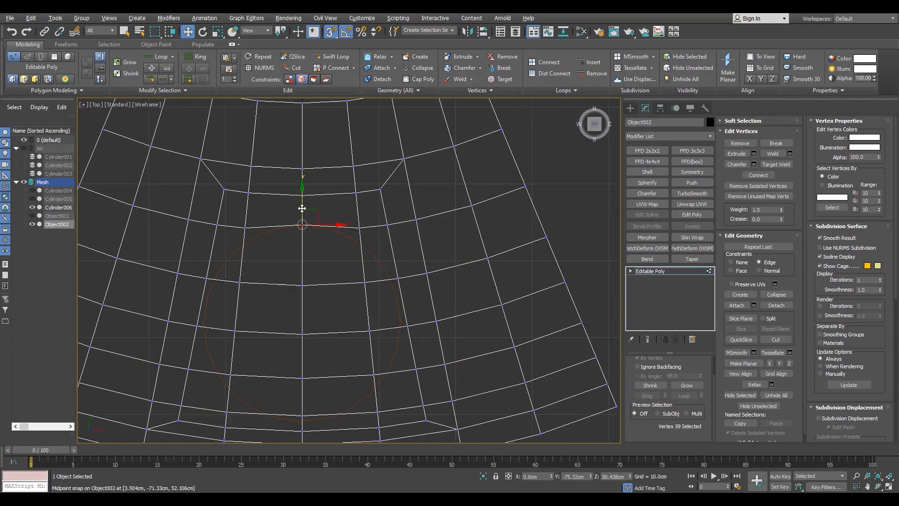
# Move the cylinder to Y -87.159 cm and enlarge its radius to about 13.9 cm.
pyautogui.press('1')
pyautogui.scroll(-2, 389, 291)
pyautogui.click(376, 345)
pyautogui.scroll(2, 333, 272)
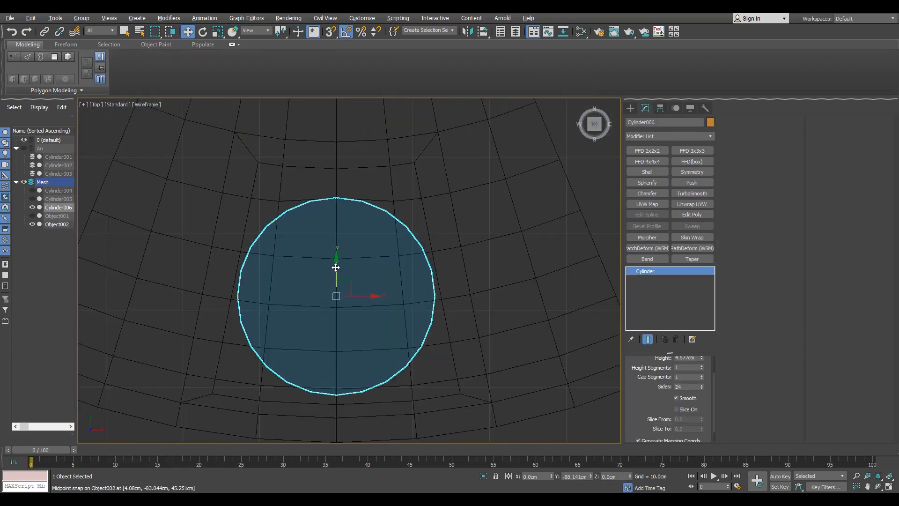
pyautogui.moveTo(336, 267); pyautogui.dragTo(336, 260)
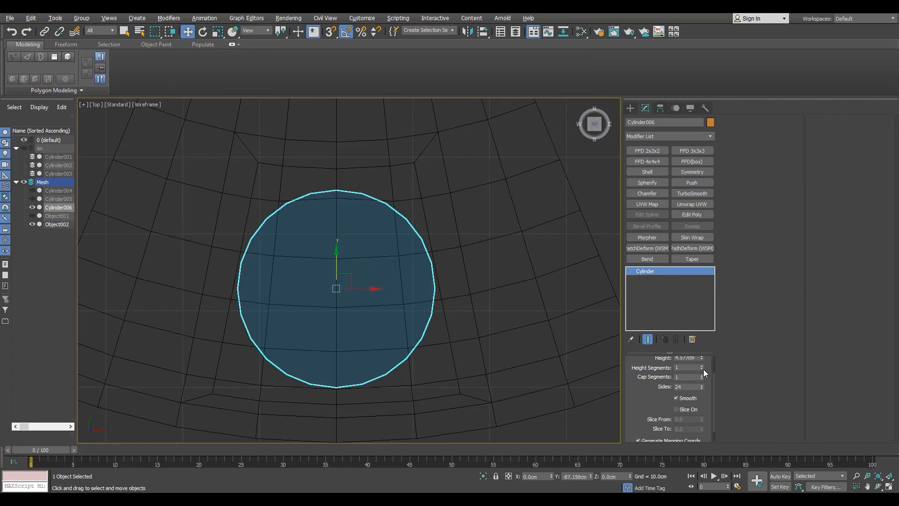
pyautogui.scroll(1, 700, 370)
pyautogui.moveTo(702, 361); pyautogui.dragTo(702, 320)
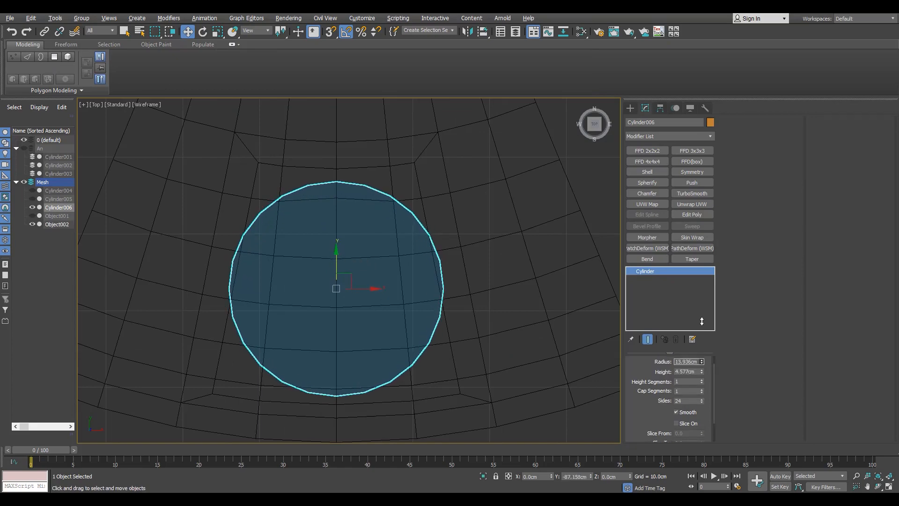
# Snap the wedge's upper middle inset vertex onto the topmost vertex of the enlarged cylinder.
pyautogui.click(471, 282)
pyautogui.press('1')
pyautogui.scroll(3, 337, 158)
pyautogui.moveTo(337, 159); pyautogui.dragTo(329, 177, button='middle')
pyautogui.scroll(3, 328, 177)
pyautogui.press('s')
pyautogui.moveTo(324, 204); pyautogui.dragTo(327, 267)
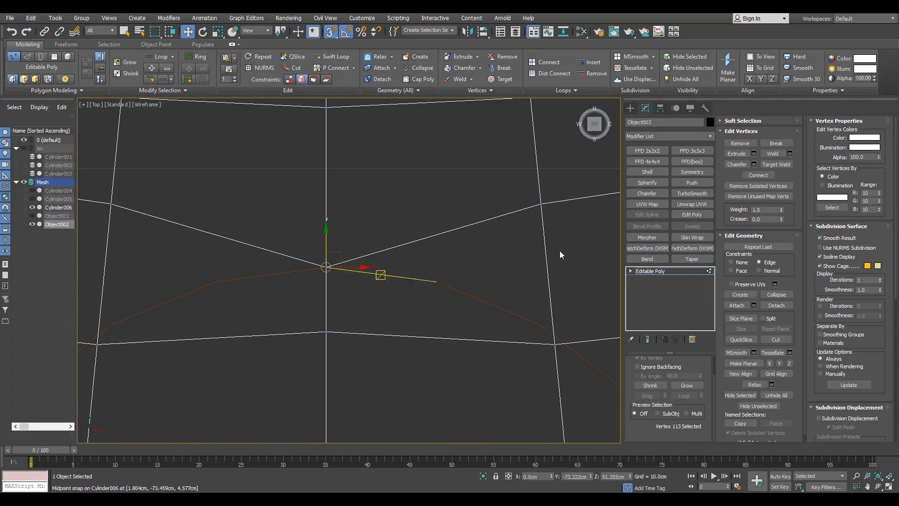
# Try to snap the neighbouring inset vertex onto the circle's outline, and undo the recent vertex and cylinder changes.
pyautogui.scroll(-3, 519, 210)
pyautogui.click(525, 208)
pyautogui.scroll(2, 532, 202)
pyautogui.moveTo(526, 207); pyautogui.dragTo(518, 216)
pyautogui.moveTo(435, 265); pyautogui.dragTo(435, 265)
pyautogui.hotkey('ctrl', 'z')
pyautogui.scroll(-2, 384, 255)
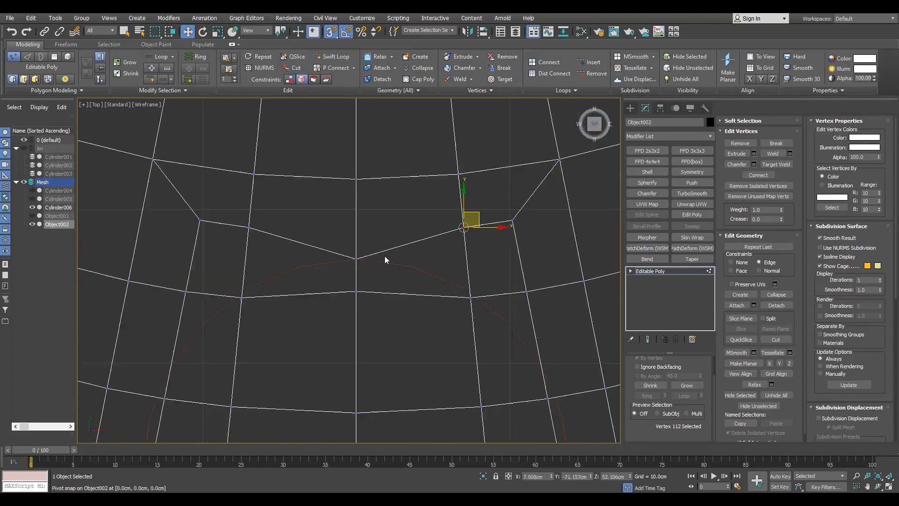
pyautogui.hotkey('ctrl', 'z')
pyautogui.press('s')
# Resize the guide cylinder to a 16 cm radius, about 66 cm height and 20 sides so it passes through the wedge.
pyautogui.press('p')
pyautogui.keyDown('alt'); pyautogui.moveTo(375, 270); pyautogui.dragTo(325, 311, button='middle'); pyautogui.keyUp('alt')
pyautogui.press('1')
pyautogui.keyDown('alt'); pyautogui.moveTo(412, 280); pyautogui.dragTo(346, 267, button='middle'); pyautogui.keyUp('alt')
pyautogui.click(311, 371)
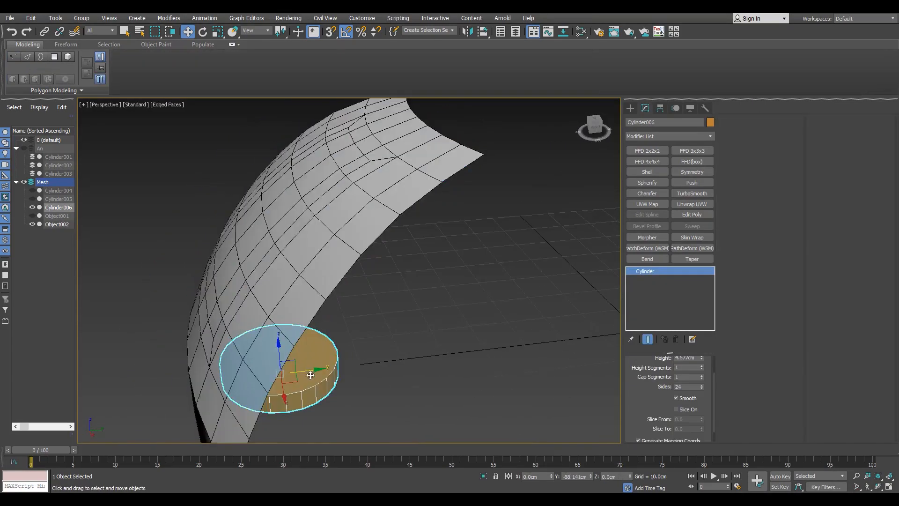
pyautogui.keyDown('alt'); pyautogui.moveTo(311, 337); pyautogui.dragTo(337, 347, button='middle'); pyautogui.keyUp('alt')
pyautogui.keyDown('alt'); pyautogui.moveTo(337, 281); pyautogui.dragTo(300, 356, button='middle'); pyautogui.keyUp('alt')
pyautogui.moveTo(702, 359); pyautogui.dragTo(768, 373)
pyautogui.moveTo(646, 374); pyautogui.dragTo(646, 387)
pyautogui.moveTo(700, 361); pyautogui.dragTo(689, 242)
pyautogui.keyDown('alt'); pyautogui.moveTo(366, 357); pyautogui.dragTo(328, 370, button='middle'); pyautogui.keyUp('alt')
pyautogui.scroll(-3, 402, 318)
# Shift the guide cylinder slightly along Y over the wedge's inset area and fine-tune its dimensions.
pyautogui.hotkey('alt', 'w')
pyautogui.rightClick(264, 225)
pyautogui.hotkey('alt', 'w')
pyautogui.scroll(2, 264, 225)
pyautogui.moveTo(298, 298); pyautogui.dragTo(301, 295)
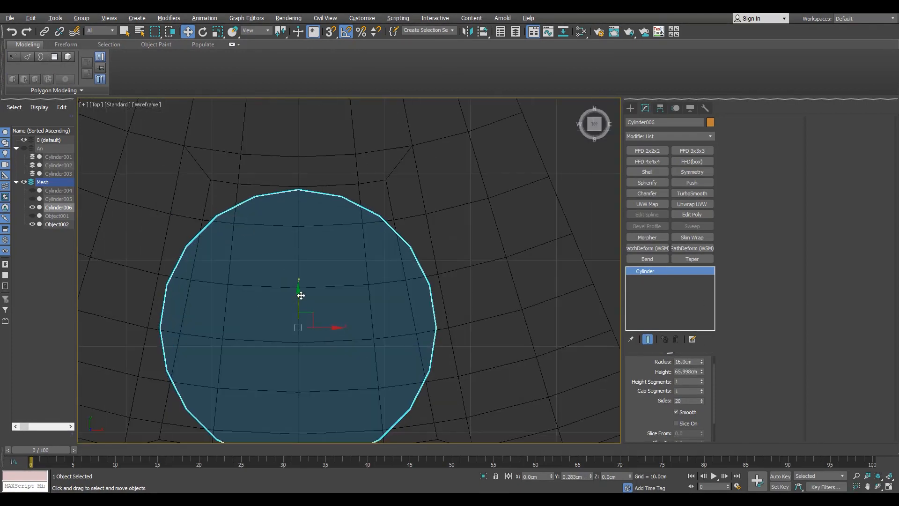
pyautogui.moveTo(309, 398); pyautogui.dragTo(327, 281, button='middle')
pyautogui.scroll(3, 328, 281)
pyautogui.scroll(1, 712, 368)
pyautogui.moveTo(701, 374); pyautogui.dragTo(702, 381)
pyautogui.scroll(-3, 375, 290)
# Move the wedge's lower middle inset vertex onto the guide cylinder's lowest outline corner in the perspective view.
pyautogui.hotkey('alt', 'w')
pyautogui.rightClick(486, 358)
pyautogui.moveTo(378, 297); pyautogui.dragTo(349, 335, button='middle')
pyautogui.hotkey('alt', 'w')
pyautogui.scroll(4, 348, 335)
pyautogui.click(347, 333)
pyautogui.scroll(3, 347, 333)
pyautogui.press('1')
pyautogui.press('F3')
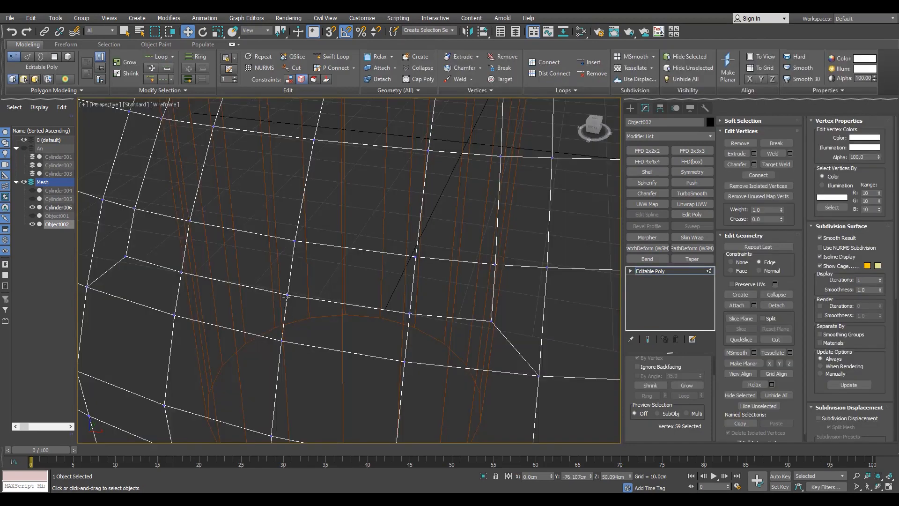
pyautogui.click(288, 294)
pyautogui.press('F3')
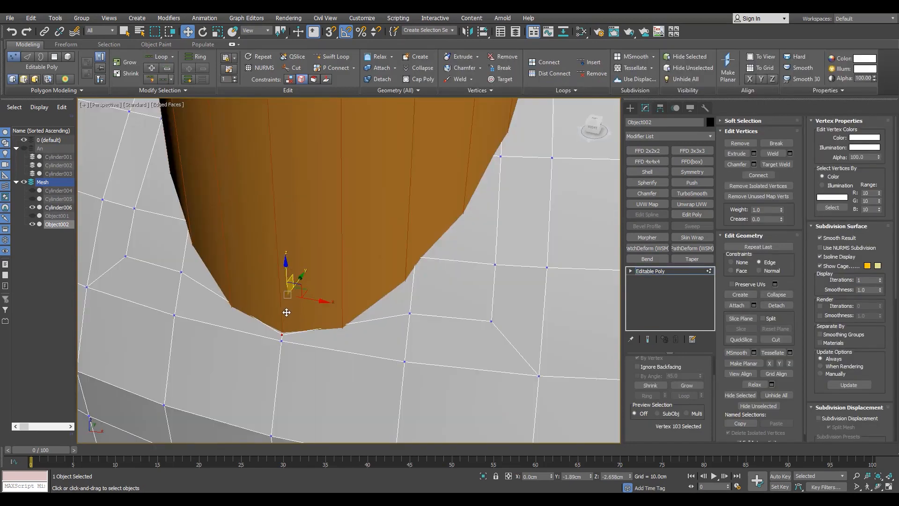
# Move the adjacent lower inset vertex onto the next corner of the guide cylinder's outline.
pyautogui.press('F3')
pyautogui.click(410, 313)
pyautogui.press('F3')
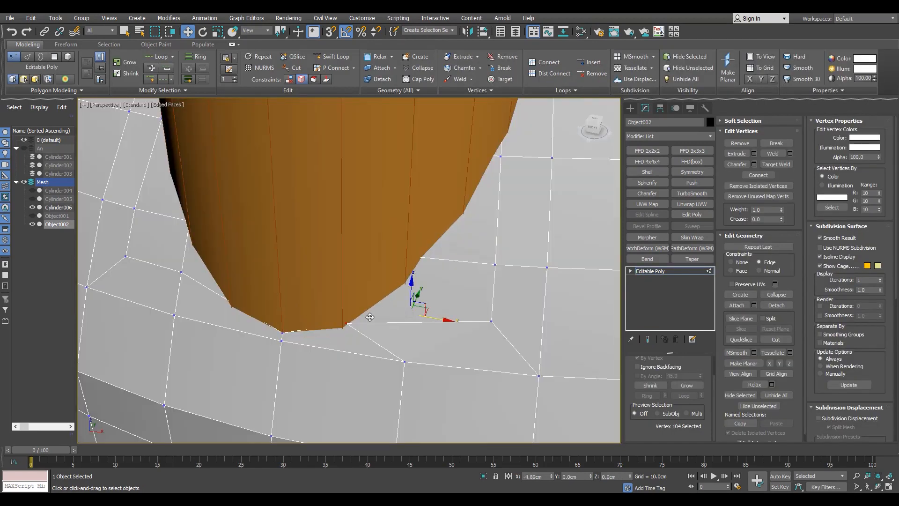
pyautogui.moveTo(370, 317); pyautogui.dragTo(370, 317)
pyautogui.press('F3')
pyautogui.press('F3')
pyautogui.keyDown('alt'); pyautogui.moveTo(355, 318); pyautogui.dragTo(338, 356, button='middle'); pyautogui.keyUp('alt')
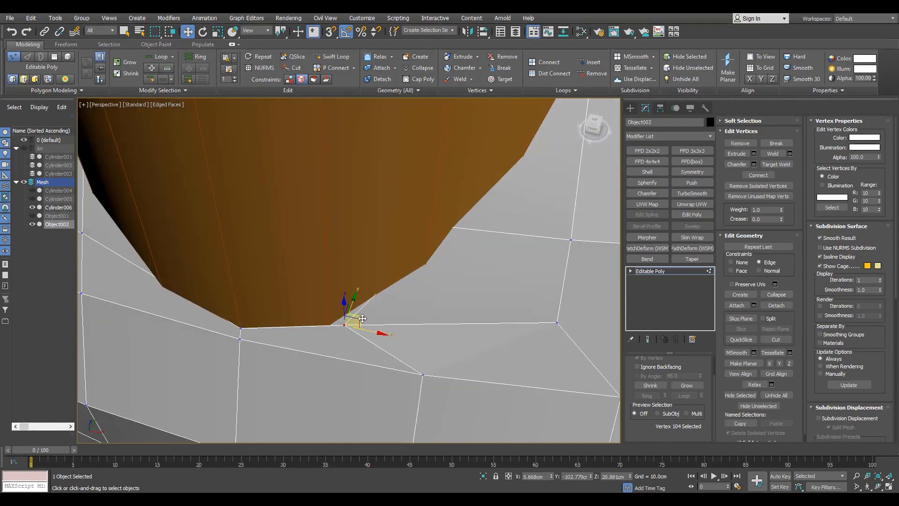
pyautogui.moveTo(354, 317); pyautogui.dragTo(342, 330)
# Move the surface vertex just below the second outline corner closer to the guide cylinder.
pyautogui.keyDown('alt'); pyautogui.moveTo(369, 305); pyautogui.dragTo(427, 251, button='middle'); pyautogui.keyUp('alt')
pyautogui.press('F3')
pyautogui.press('F3')
pyautogui.click(414, 353)
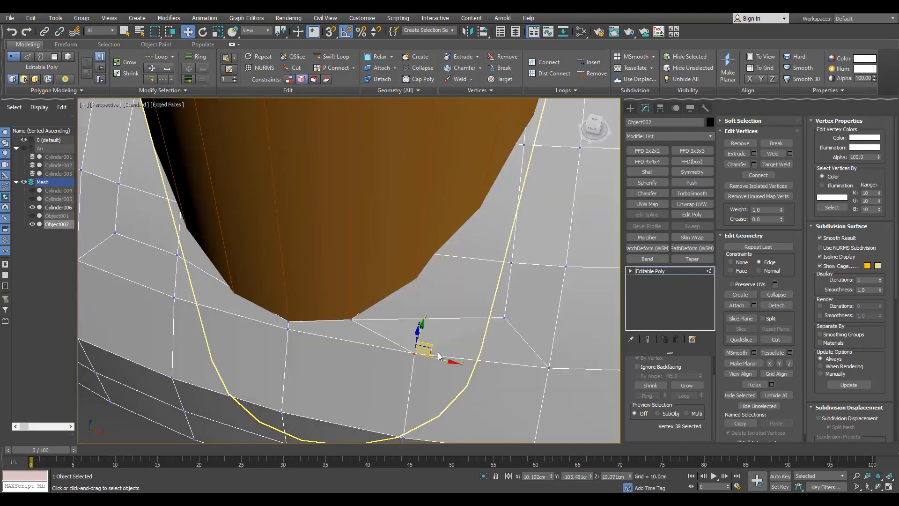
pyautogui.moveTo(389, 347); pyautogui.dragTo(386, 346)
# Cut edges into the wedge along the guide cylinder's intersection, placing a vertex at each facet corner.
pyautogui.scroll(3, 485, 337)
pyautogui.keyDown('alt'); pyautogui.moveTo(260, 305); pyautogui.dragTo(323, 324, button='middle'); pyautogui.keyUp('alt')
pyautogui.hotkey('alt', 'c')
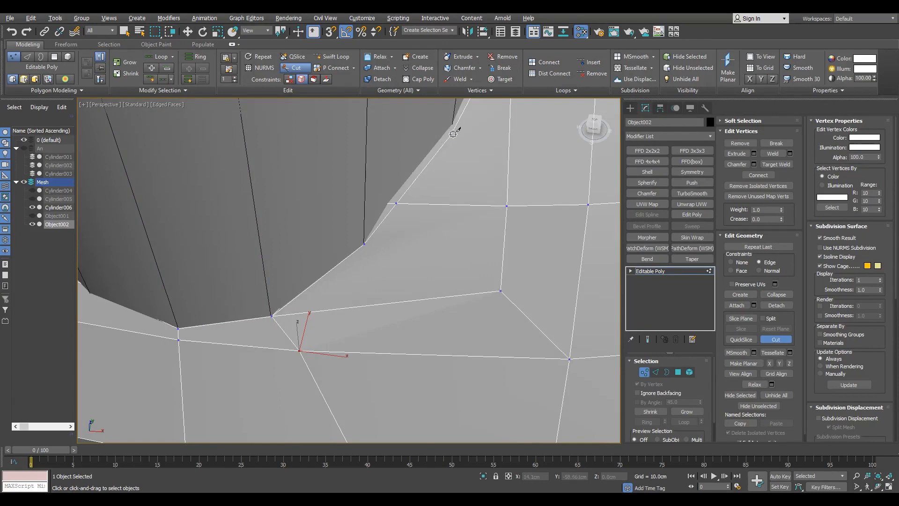
pyautogui.click(453, 135)
pyautogui.scroll(-5, 452, 136)
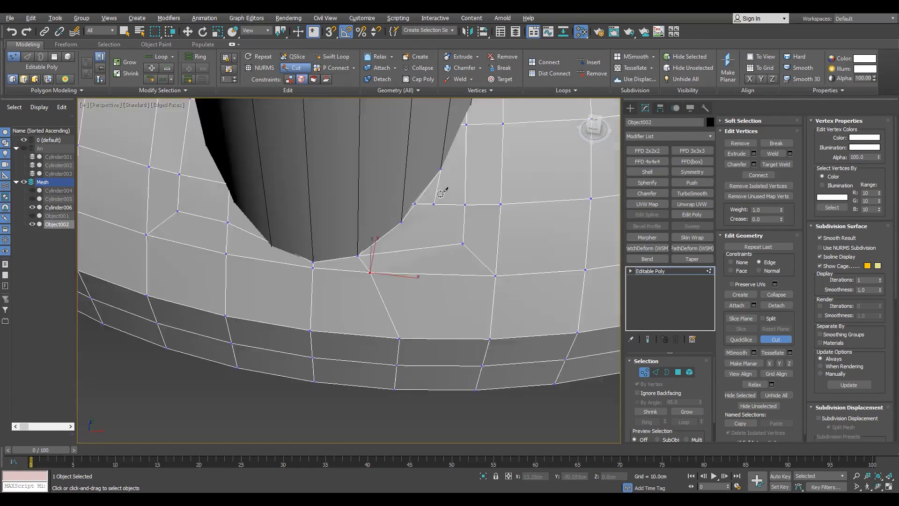
pyautogui.keyDown('alt'); pyautogui.moveTo(445, 189); pyautogui.dragTo(391, 189, button='middle'); pyautogui.keyUp('alt')
pyautogui.scroll(5, 477, 218)
pyautogui.click(482, 195)
pyautogui.keyDown('alt'); pyautogui.moveTo(482, 195); pyautogui.dragTo(394, 308, button='middle'); pyautogui.keyUp('alt')
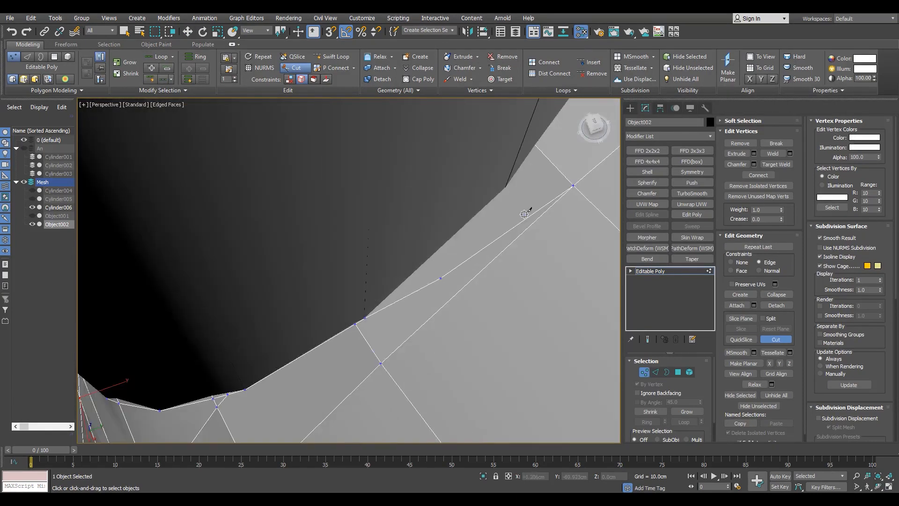
pyautogui.click(507, 187)
pyautogui.scroll(-5, 506, 188)
pyautogui.keyDown('alt'); pyautogui.moveTo(506, 187); pyautogui.dragTo(486, 295, button='middle'); pyautogui.keyUp('alt')
pyautogui.scroll(5, 486, 295)
pyautogui.click(486, 251)
pyautogui.scroll(-5, 486, 251)
pyautogui.keyDown('alt'); pyautogui.moveTo(487, 251); pyautogui.dragTo(530, 297, button='middle'); pyautogui.keyUp('alt')
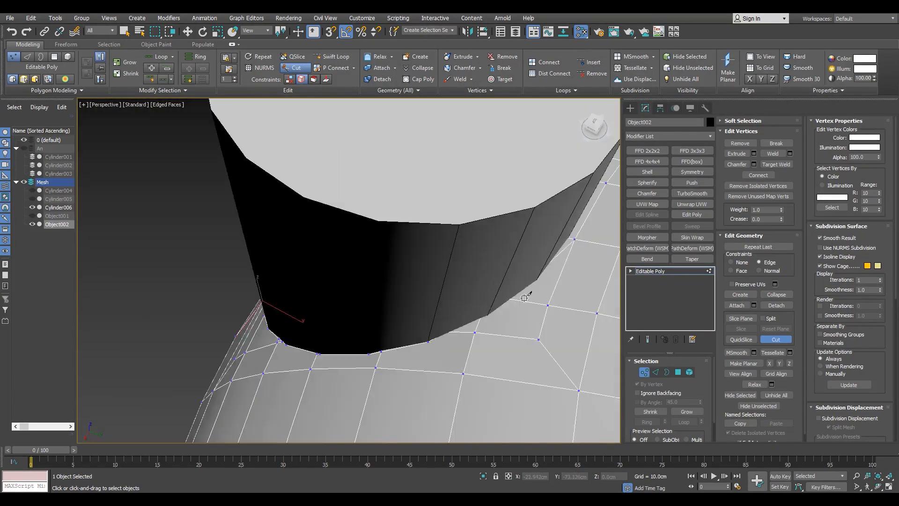
pyautogui.scroll(5, 526, 296)
pyautogui.click(456, 293)
pyautogui.scroll(-5, 456, 293)
pyautogui.keyDown('alt'); pyautogui.moveTo(456, 293); pyautogui.dragTo(388, 364, button='middle'); pyautogui.keyUp('alt')
pyautogui.scroll(5, 389, 364)
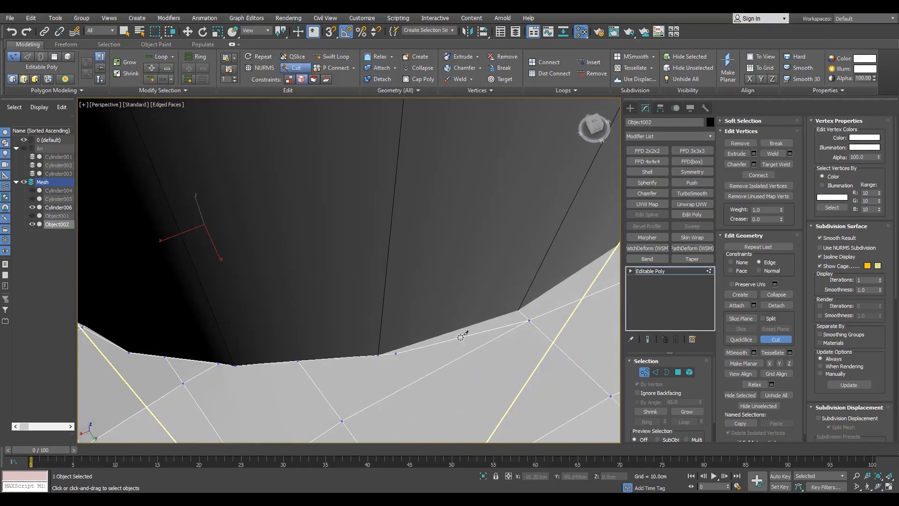
pyautogui.click(518, 311)
pyautogui.scroll(-5, 519, 311)
# Split the wedge mesh along its middle edge loop.
pyautogui.press('2')
pyautogui.click(638, 384)
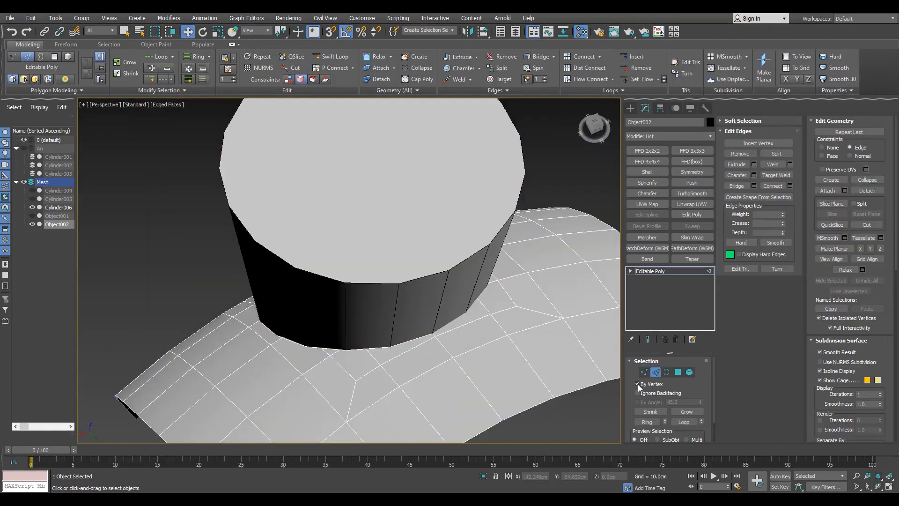
pyautogui.press('F3')
pyautogui.click(445, 348)
pyautogui.doubleClick(444, 348)
pyautogui.scroll(-5, 445, 349)
pyautogui.rightClick(387, 361)
pyautogui.moveTo(462, 324)
pyautogui.keyDown('alt'); pyautogui.mouseDown(button='middle')
pyautogui.moveTo(388, 361)
pyautogui.moveTo(394, 375)
pyautogui.mouseUp(button='middle'); pyautogui.keyUp('alt')
pyautogui.click(364, 381)
pyautogui.hotkey('ctrl', 'z')
pyautogui.rightClick(374, 363)
pyautogui.click(362, 385)
# Delete the separated half of the wedge as a whole element.
pyautogui.press('5')
pyautogui.click(322, 364)
pyautogui.press('F3')
pyautogui.press('Delete')
# Target-weld the surplus inset and cut vertices near the lower part of the circle onto neighbouring outline corners.
pyautogui.scroll(5, 401, 328)
pyautogui.press('1')
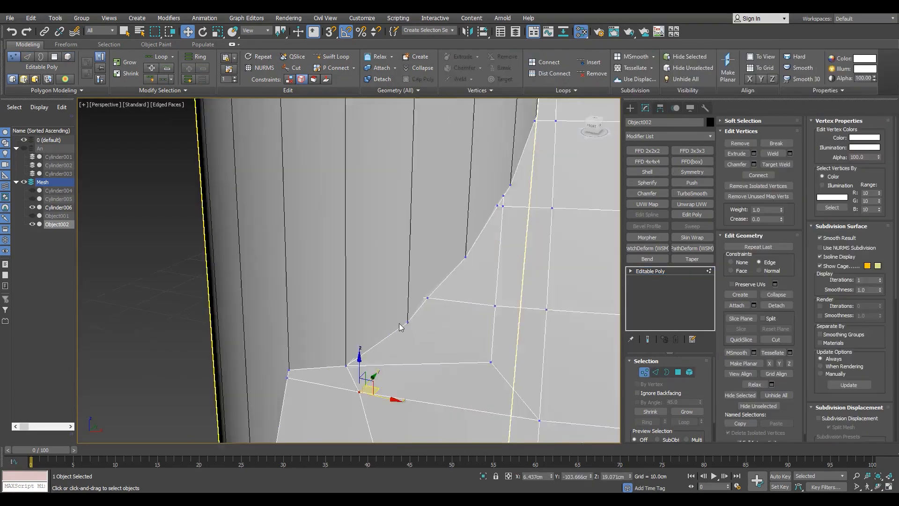
pyautogui.scroll(3, 401, 327)
pyautogui.moveTo(541, 383); pyautogui.dragTo(478, 356, button='middle')
pyautogui.hotkey('ctrl', 'w')
pyautogui.keyDown('alt'); pyautogui.moveTo(279, 378); pyautogui.dragTo(355, 344, button='middle'); pyautogui.keyUp('alt')
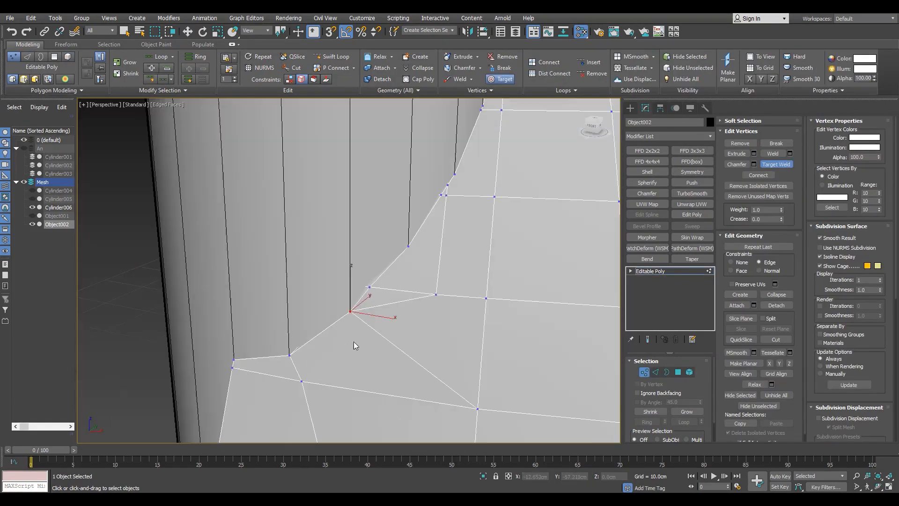
pyautogui.click(373, 287)
pyautogui.scroll(-3, 381, 305)
pyautogui.keyDown('alt'); pyautogui.moveTo(381, 305); pyautogui.dragTo(368, 298, button='middle'); pyautogui.keyUp('alt')
pyautogui.click(368, 299)
pyautogui.click(409, 262)
# Target-weld the stray vertex between the next two cylinder facets onto the adjacent outline corner.
pyautogui.keyDown('alt'); pyautogui.moveTo(410, 263); pyautogui.dragTo(393, 237, button='middle'); pyautogui.keyUp('alt')
pyautogui.scroll(5, 445, 238)
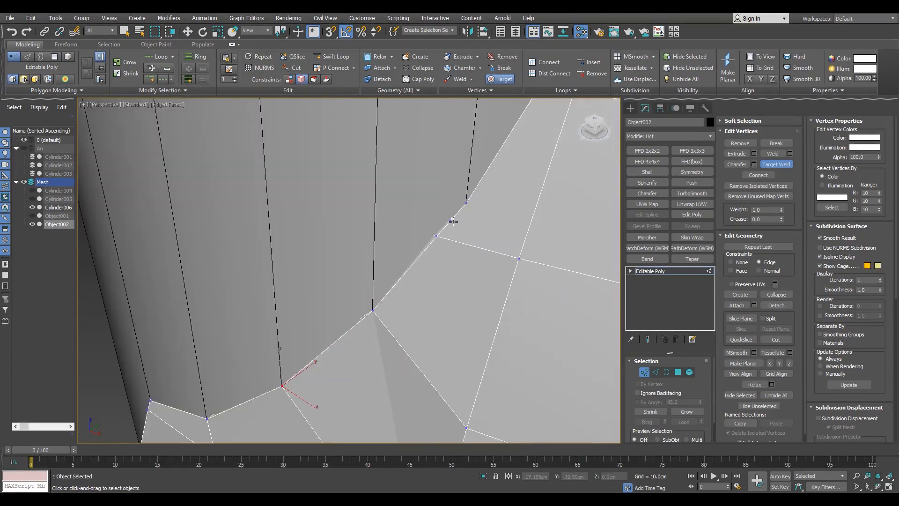
pyautogui.click(437, 236)
pyautogui.click(452, 222)
pyautogui.scroll(-5, 452, 260)
# Reposition the surface vertices around the lower part of the circular outline to even out the surrounding faces.
pyautogui.press('w')
pyautogui.click(473, 260)
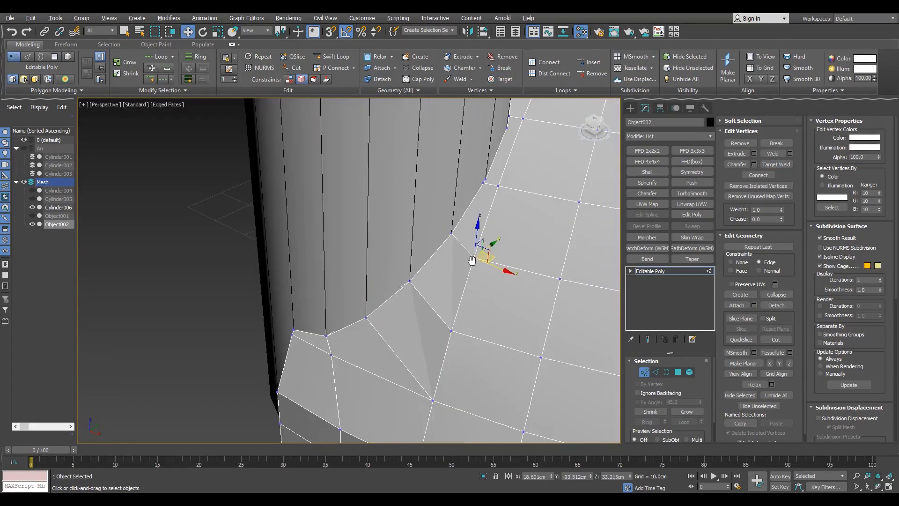
pyautogui.scroll(4, 456, 328)
pyautogui.keyDown('alt'); pyautogui.moveTo(473, 261); pyautogui.dragTo(282, 329, button='middle'); pyautogui.keyUp('alt')
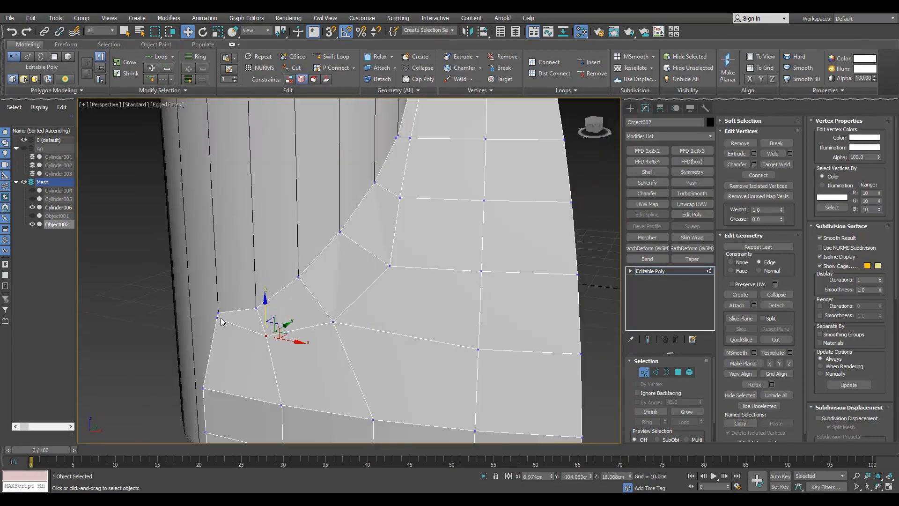
pyautogui.keyDown('alt'); pyautogui.moveTo(401, 277); pyautogui.dragTo(409, 292, button='middle'); pyautogui.keyUp('alt')
pyautogui.moveTo(414, 271); pyautogui.dragTo(402, 270)
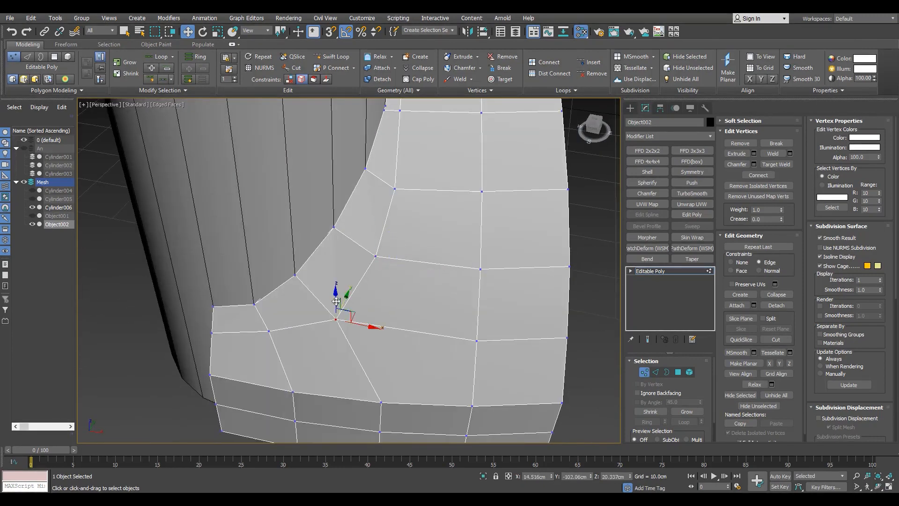
pyautogui.moveTo(371, 316); pyautogui.dragTo(365, 314)
# Target-weld the next stray vertex farther up the circular outline and adjust the neighbouring surface vertex.
pyautogui.scroll(-5, 362, 302)
pyautogui.scroll(3, 372, 222)
pyautogui.keyDown('alt'); pyautogui.moveTo(361, 302); pyautogui.dragTo(316, 327, button='middle'); pyautogui.keyUp('alt')
pyautogui.click(362, 248)
pyautogui.scroll(4, 315, 319)
pyautogui.hotkey('ctrl', 'shift', 'w')
pyautogui.press('w')
pyautogui.click(338, 276)
# Connect the next outline corner to its neighbouring surface vertex and target-weld the stray vertices above it onto adjacent outline corners.
pyautogui.moveTo(321, 271)
pyautogui.keyDown('alt'); pyautogui.mouseDown(button='middle')
pyautogui.moveTo(335, 275)
pyautogui.moveTo(307, 275)
pyautogui.mouseUp(button='middle'); pyautogui.keyUp('alt')
pyautogui.scroll(-5, 341, 244)
pyautogui.keyDown('alt'); pyautogui.moveTo(342, 245); pyautogui.dragTo(393, 227, button='middle'); pyautogui.keyUp('alt')
pyautogui.scroll(5, 326, 244)
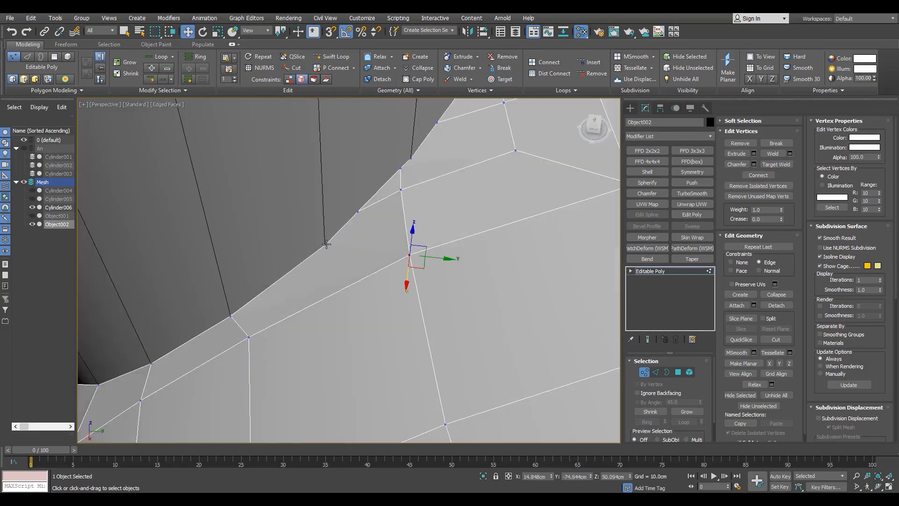
pyautogui.keyDown('alt'); pyautogui.moveTo(327, 244); pyautogui.dragTo(343, 262, button='middle'); pyautogui.keyUp('alt')
pyautogui.hotkey('ctrl', 'shift', 'w')
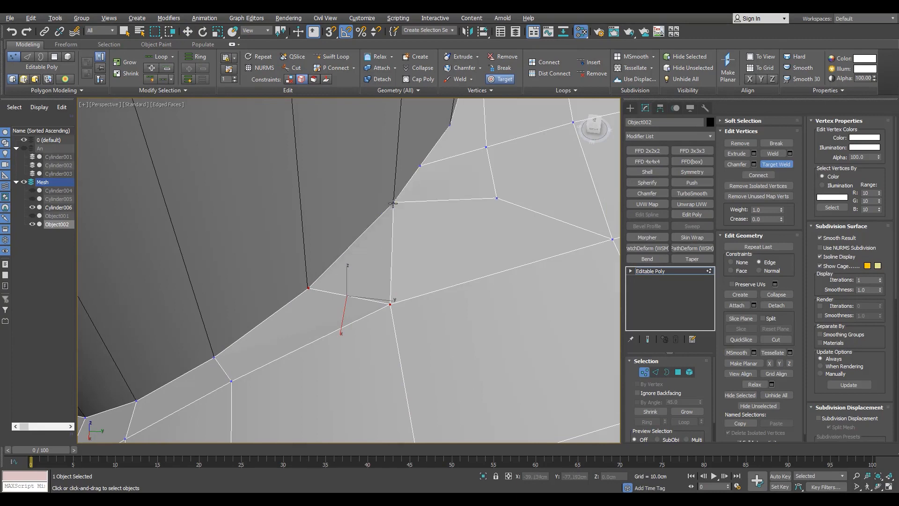
pyautogui.scroll(-4, 440, 227)
pyautogui.keyDown('alt'); pyautogui.moveTo(440, 227); pyautogui.dragTo(432, 255, button='middle'); pyautogui.keyUp('alt')
pyautogui.scroll(2, 433, 259)
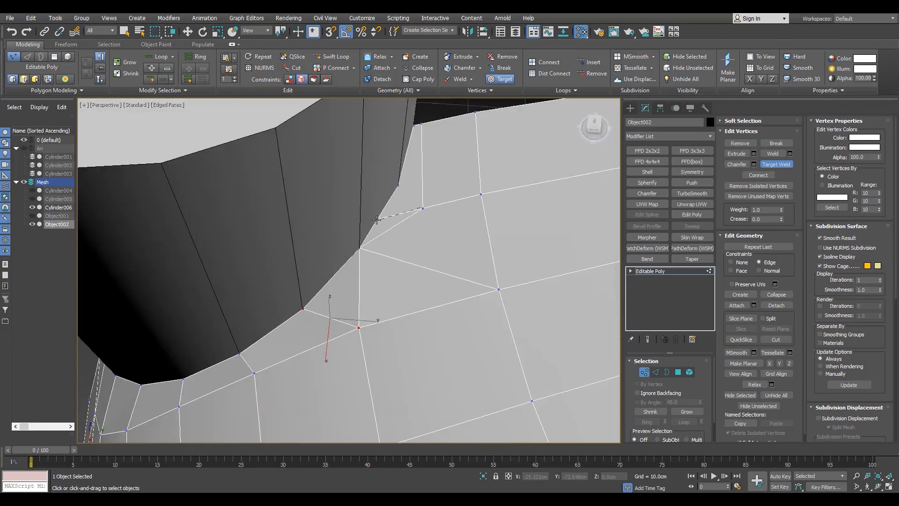
pyautogui.click(377, 220)
# Target-weld the remaining stray vertices near the upper part of the circular outline onto their adjacent corners.
pyautogui.scroll(-3, 378, 229)
pyautogui.moveTo(398, 281)
pyautogui.keyDown('alt'); pyautogui.mouseDown(button='middle')
pyautogui.moveTo(372, 266)
pyautogui.moveTo(352, 302)
pyautogui.moveTo(407, 295)
pyautogui.mouseUp(button='middle'); pyautogui.keyUp('alt')
pyautogui.scroll(1, 372, 265)
pyautogui.press('2')
pyautogui.press('1')
pyautogui.hotkey('ctrl', 'shift', 'w')
pyautogui.click(382, 273)
pyautogui.scroll(3, 408, 259)
pyautogui.hotkey('ctrl', 'shift', 'w')
pyautogui.scroll(-3, 404, 293)
pyautogui.press('w')
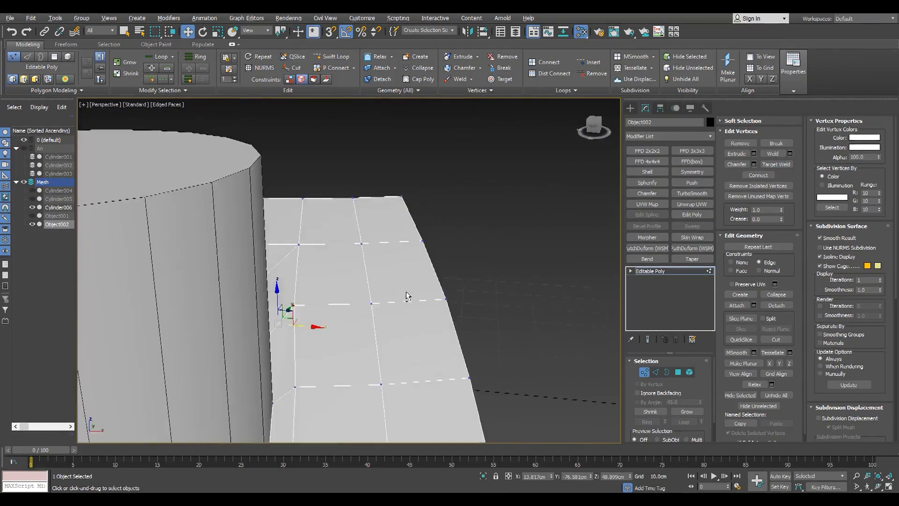
# Move the surface vertices beside the upper part of the outline away from the cylinder to even out the faces.
pyautogui.click(297, 307)
pyautogui.moveTo(297, 307)
pyautogui.keyDown('alt'); pyautogui.mouseDown(button='middle')
pyautogui.moveTo(297, 342)
pyautogui.moveTo(299, 310)
pyautogui.mouseUp(button='middle'); pyautogui.keyUp('alt')
pyautogui.moveTo(311, 313); pyautogui.dragTo(331, 318)
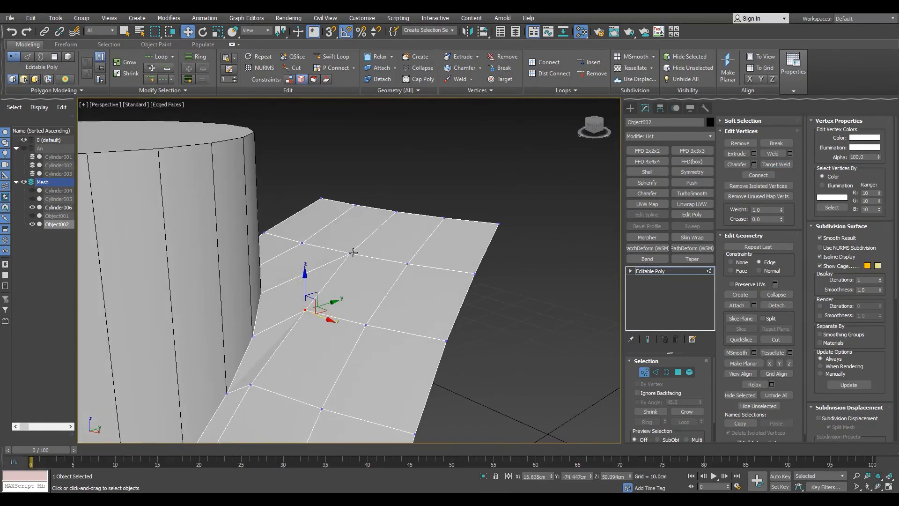
pyautogui.click(353, 253)
pyautogui.keyDown('alt'); pyautogui.moveTo(353, 253); pyautogui.dragTo(405, 212, button='middle'); pyautogui.keyUp('alt')
# Select all wedge polygons inside the circular outline and delete them to open the hole.
pyautogui.keyDown('alt'); pyautogui.moveTo(385, 284); pyautogui.dragTo(398, 314, button='middle'); pyautogui.keyUp('alt')
pyautogui.scroll(-5, 405, 257)
pyautogui.scroll(5, 361, 381)
pyautogui.press('F3')
pyautogui.press('4')
pyautogui.click(415, 298)
pyautogui.keyDown('ctrl'); pyautogui.click(414, 298); pyautogui.keyUp('ctrl')
pyautogui.keyDown('ctrl'); pyautogui.click(358, 247); pyautogui.keyUp('ctrl')
pyautogui.scroll(-5, 358, 246)
pyautogui.keyDown('alt'); pyautogui.moveTo(358, 247); pyautogui.dragTo(343, 297, button='middle'); pyautogui.keyUp('alt')
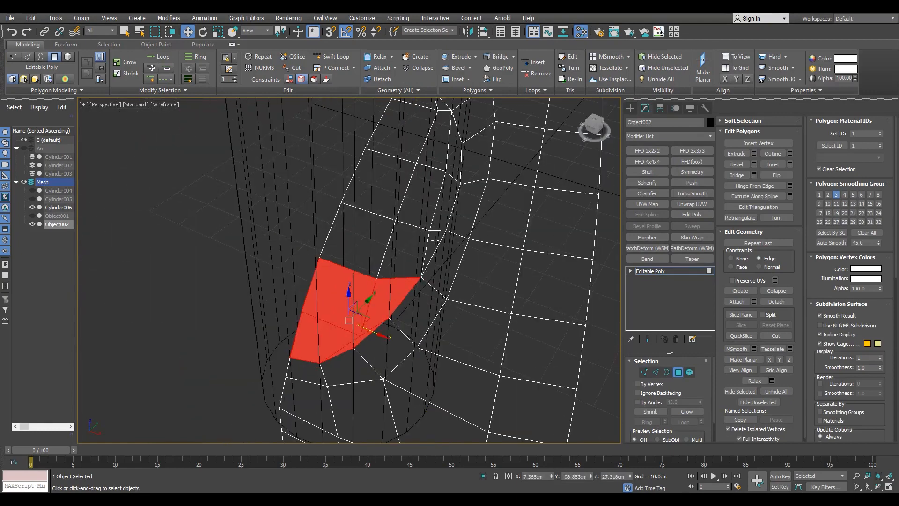
pyautogui.keyDown('ctrl'); pyautogui.click(435, 241); pyautogui.keyUp('ctrl')
pyautogui.keyDown('ctrl'); pyautogui.click(427, 197); pyautogui.keyUp('ctrl')
pyautogui.keyDown('ctrl'); pyautogui.click(440, 177); pyautogui.keyUp('ctrl')
pyautogui.keyDown('alt'); pyautogui.moveTo(433, 185); pyautogui.dragTo(338, 254, button='middle'); pyautogui.keyUp('alt')
pyautogui.keyDown('ctrl'); pyautogui.click(367, 199); pyautogui.keyUp('ctrl')
pyautogui.keyDown('ctrl'); pyautogui.click(363, 198); pyautogui.keyUp('ctrl')
pyautogui.keyDown('ctrl'); pyautogui.click(348, 226); pyautogui.keyUp('ctrl')
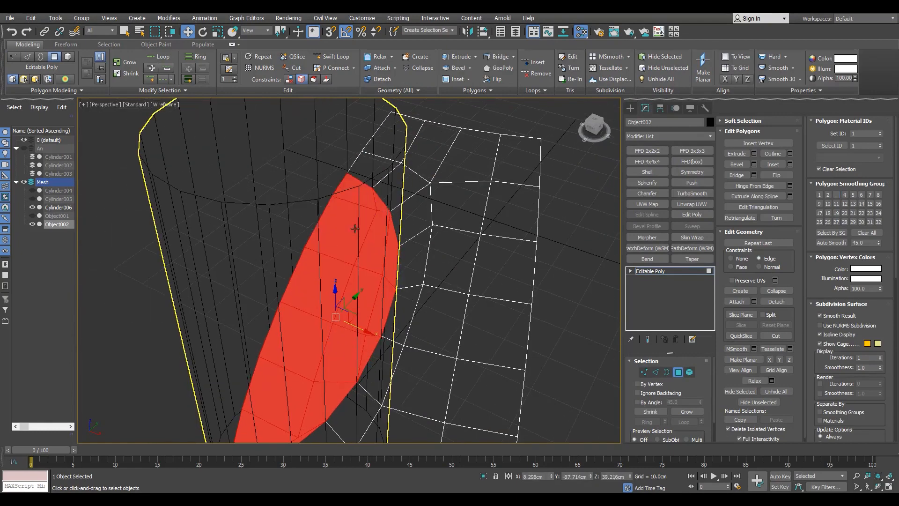
pyautogui.press('F3')
# Adjust the surface vertices around the lower part of the circular hole for more even face spacing.
pyautogui.keyDown('alt'); pyautogui.moveTo(337, 291); pyautogui.dragTo(377, 245, button='middle'); pyautogui.keyUp('alt')
pyautogui.scroll(3, 334, 388)
pyautogui.press('1')
pyautogui.click(333, 390)
pyautogui.keyDown('alt'); pyautogui.moveTo(384, 376); pyautogui.dragTo(355, 375, button='middle'); pyautogui.keyUp('alt')
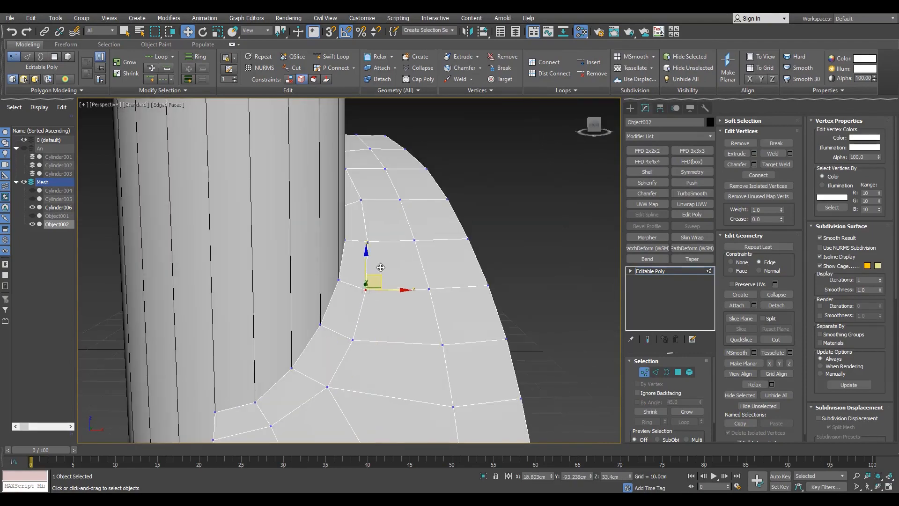
pyautogui.keyDown('alt'); pyautogui.moveTo(380, 267); pyautogui.dragTo(380, 286, button='middle'); pyautogui.keyUp('alt')
pyautogui.keyDown('alt'); pyautogui.moveTo(291, 330); pyautogui.dragTo(401, 315, button='middle'); pyautogui.keyUp('alt')
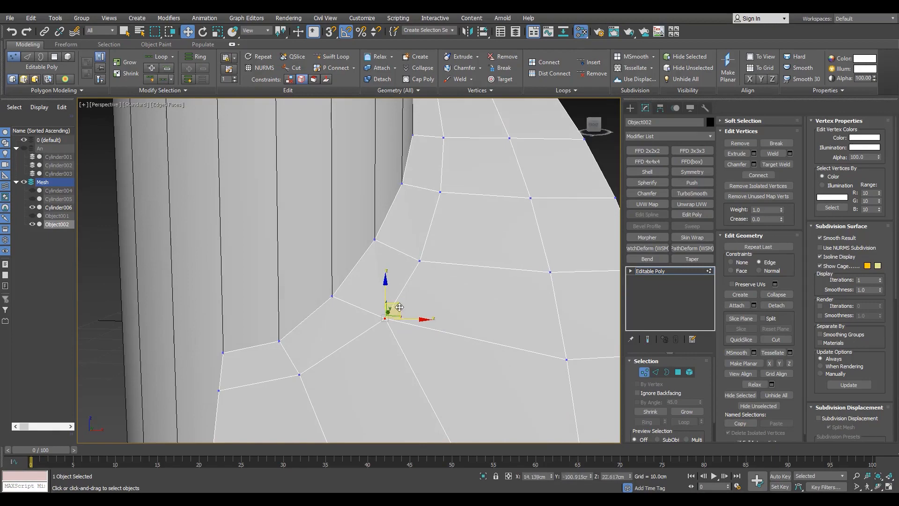
# Reposition the surface vertices along the middle and upper part of the hole to follow its curve evenly.
pyautogui.keyDown('alt'); pyautogui.moveTo(424, 257); pyautogui.dragTo(337, 291, button='middle'); pyautogui.keyUp('alt')
pyautogui.scroll(2, 336, 291)
pyautogui.click(345, 294)
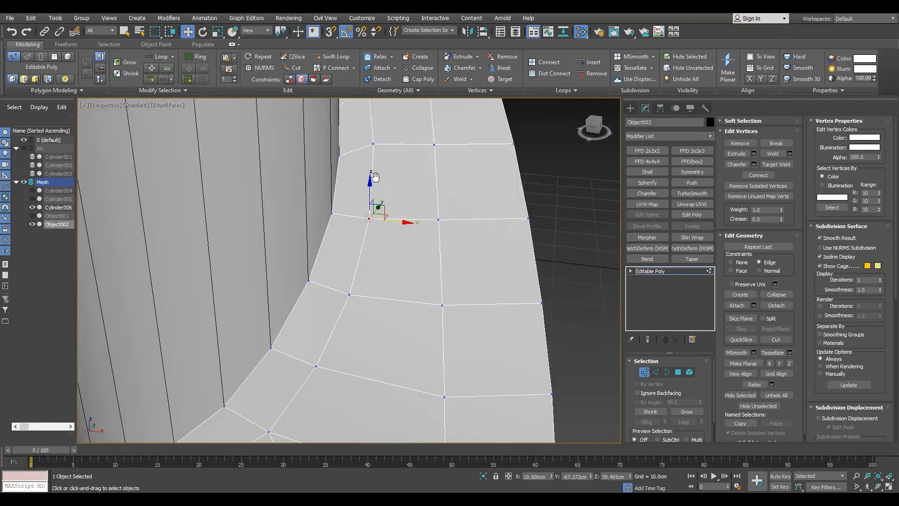
pyautogui.keyDown('alt'); pyautogui.moveTo(376, 177); pyautogui.dragTo(371, 198, button='middle'); pyautogui.keyUp('alt')
pyautogui.moveTo(371, 199); pyautogui.dragTo(358, 216)
pyautogui.moveTo(312, 150); pyautogui.dragTo(329, 171)
pyautogui.keyDown('alt'); pyautogui.moveTo(329, 170); pyautogui.dragTo(312, 220, button='middle'); pyautogui.keyUp('alt')
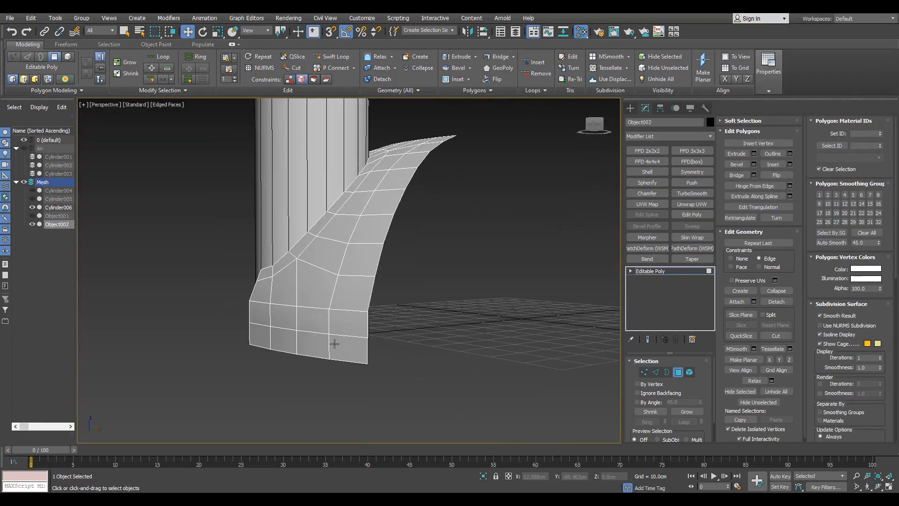
# Clone the guide cylinder as a copy named Cylinder007 and hide the original Cylinder006.
pyautogui.press('2')
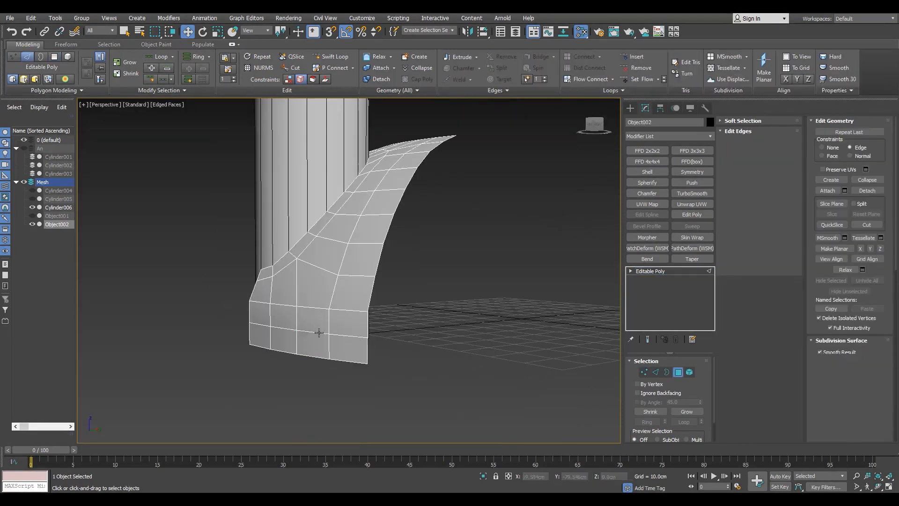
pyautogui.press('4')
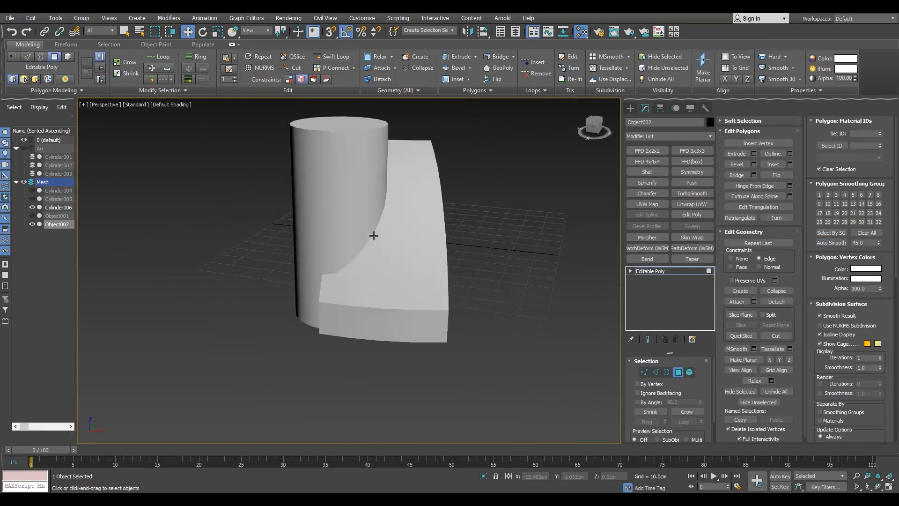
pyautogui.press('F4')
pyautogui.press('4')
pyautogui.click(345, 276)
pyautogui.scroll(3, 363, 286)
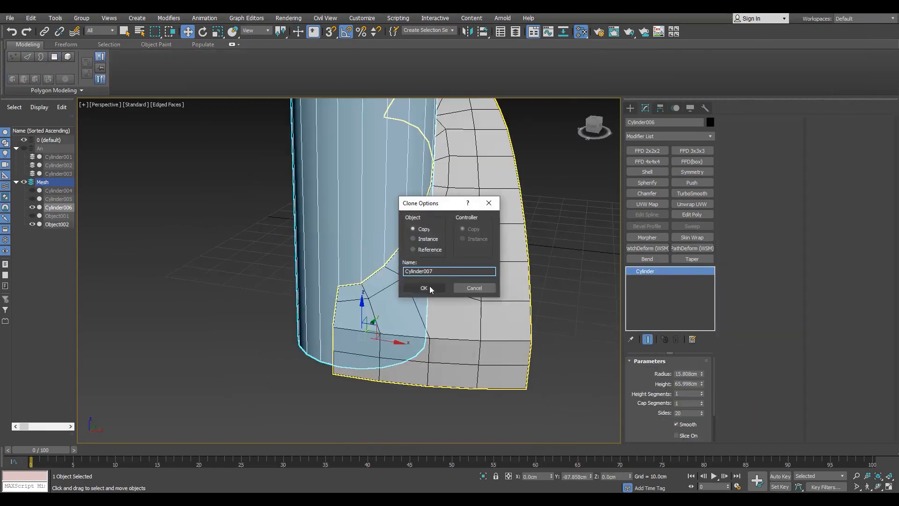
pyautogui.click(429, 287)
pyautogui.click(32, 208)
# Convert the copied cylinder to an editable poly, split its caps down the middle, and delete the half away from the wedge.
pyautogui.press('F3')
pyautogui.scroll(-5, 352, 395)
pyautogui.press('t')
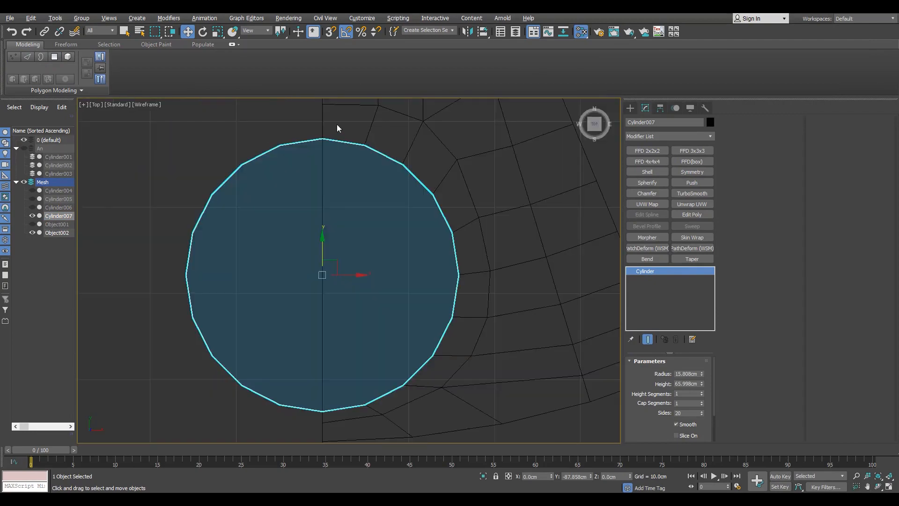
pyautogui.press('1')
pyautogui.hotkey('ctrl', 'shift', 'e')
pyautogui.moveTo(347, 127)
pyautogui.mouseDown()
pyautogui.moveTo(302, 422)
pyautogui.moveTo(171, 124)
pyautogui.mouseUp()
pyautogui.hotkey('alt', 'w')
pyautogui.rightClick(502, 316)
pyautogui.press('F3')
pyautogui.hotkey('alt', 'w')
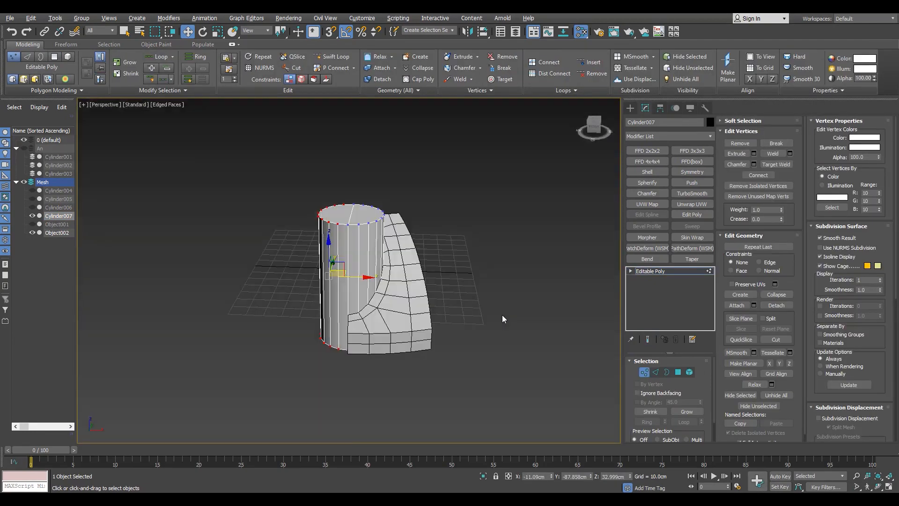
pyautogui.press('Delete')
# Delete the bottom cap polygon of the half cylinder.
pyautogui.press('F3')
pyautogui.keyDown('alt'); pyautogui.moveTo(473, 323); pyautogui.dragTo(422, 276, button='middle'); pyautogui.keyUp('alt')
pyautogui.press('4')
pyautogui.click(380, 358)
pyautogui.press('F3')
pyautogui.press('Delete')
pyautogui.keyDown('alt'); pyautogui.moveTo(380, 358); pyautogui.dragTo(338, 325, button='middle'); pyautogui.keyUp('alt')
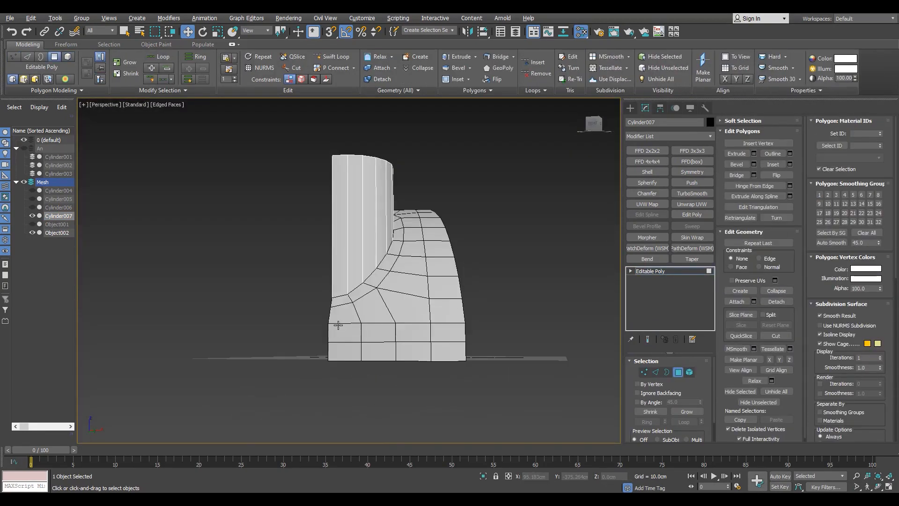
# Vertex-snap the first three bottom vertices of the half cylinder onto the matching corners at the lower end of the wedge's hole.
pyautogui.scroll(5, 338, 325)
pyautogui.press('1')
pyautogui.press('F3')
pyautogui.click(324, 391)
pyautogui.keyDown('alt'); pyautogui.moveTo(360, 389); pyautogui.dragTo(341, 404, button='middle'); pyautogui.keyUp('alt')
pyautogui.moveTo(359, 390); pyautogui.dragTo(367, 239)
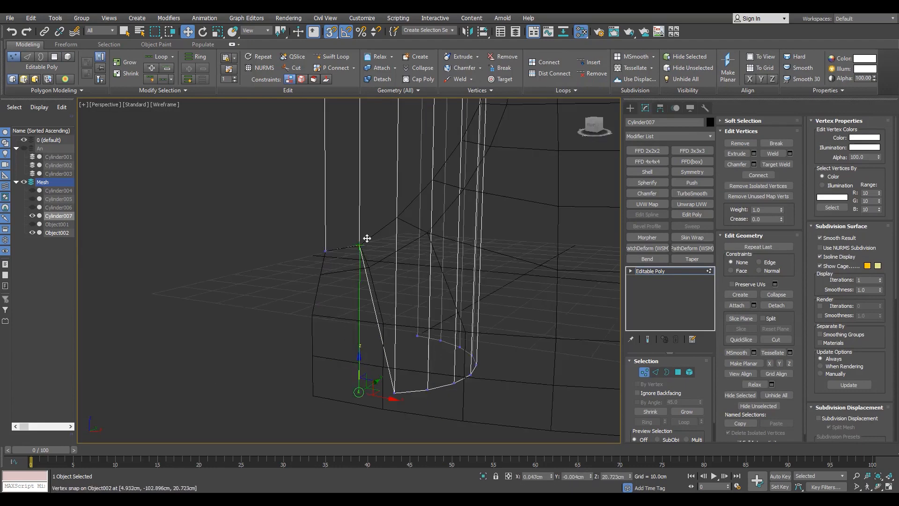
pyautogui.keyDown('alt'); pyautogui.moveTo(398, 383); pyautogui.dragTo(385, 385, button='middle'); pyautogui.keyUp('alt')
pyautogui.moveTo(395, 392); pyautogui.dragTo(398, 218)
# Snap the next three bottom vertices of the half cylinder up onto the corresponding corners of the hole outline.
pyautogui.click(429, 392)
pyautogui.keyDown('alt'); pyautogui.moveTo(445, 363); pyautogui.dragTo(433, 350, button='middle'); pyautogui.keyUp('alt')
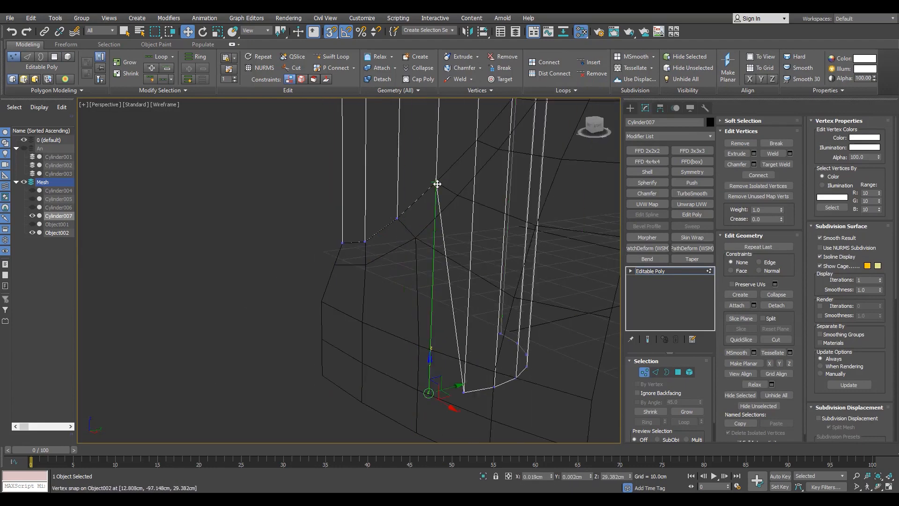
pyautogui.moveTo(437, 184); pyautogui.dragTo(437, 182)
pyautogui.click(464, 393)
pyautogui.keyDown('alt'); pyautogui.moveTo(463, 392); pyautogui.dragTo(423, 402, button='middle'); pyautogui.keyUp('alt')
pyautogui.moveTo(418, 391); pyautogui.dragTo(421, 251)
pyautogui.keyDown('alt'); pyautogui.moveTo(452, 391); pyautogui.dragTo(440, 402, button='middle'); pyautogui.keyUp('alt')
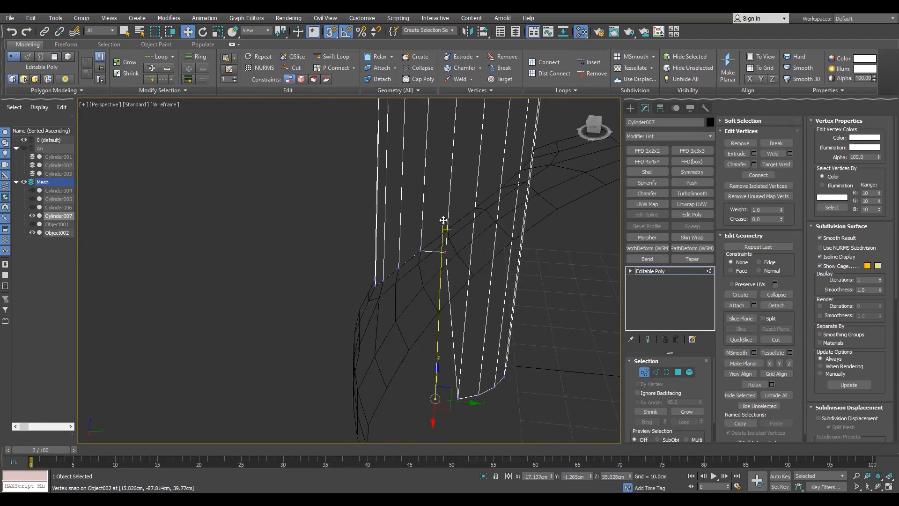
pyautogui.moveTo(443, 220); pyautogui.dragTo(444, 221)
# Snap the remaining bottom vertices of the half cylinder onto the upper corners of the hole outline and turn snapping off.
pyautogui.keyDown('alt'); pyautogui.moveTo(474, 404); pyautogui.dragTo(458, 394, button='middle'); pyautogui.keyUp('alt')
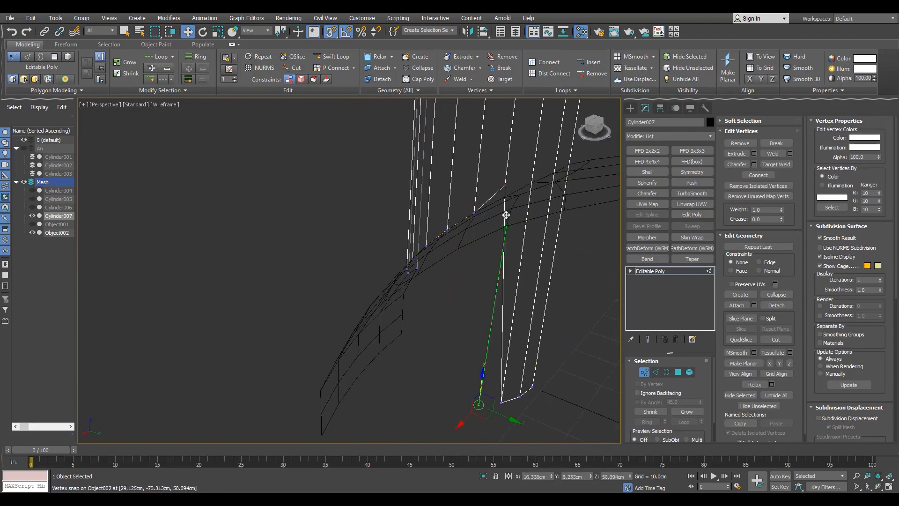
pyautogui.click(519, 398)
pyautogui.keyDown('alt'); pyautogui.moveTo(518, 397); pyautogui.dragTo(465, 399, button='middle'); pyautogui.keyUp('alt')
pyautogui.moveTo(447, 212); pyautogui.dragTo(453, 206)
pyautogui.press('F3')
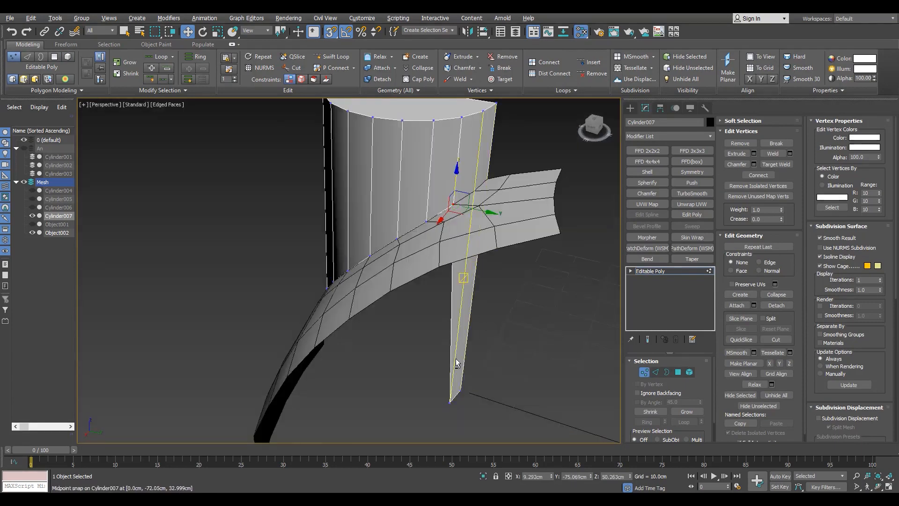
pyautogui.click(450, 403)
pyautogui.keyDown('alt'); pyautogui.moveTo(491, 398); pyautogui.dragTo(462, 400, button='middle'); pyautogui.keyUp('alt')
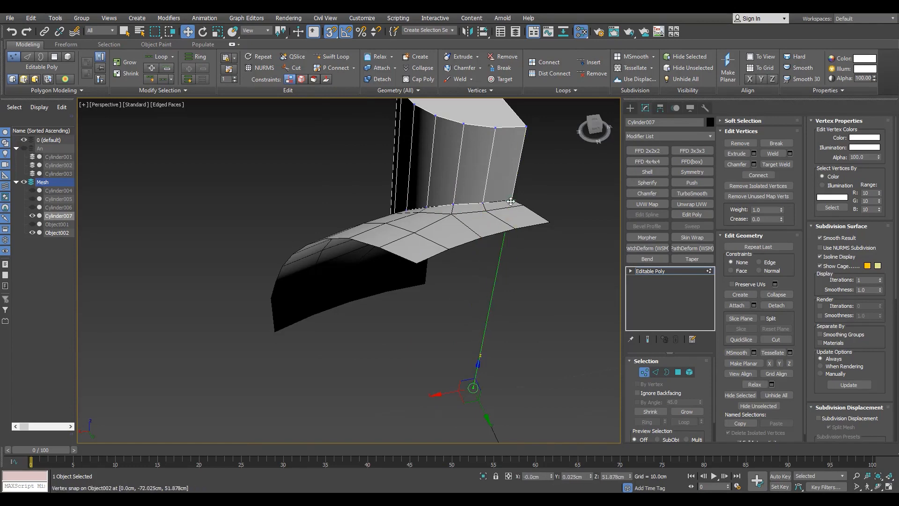
pyautogui.moveTo(511, 201); pyautogui.dragTo(510, 202)
pyautogui.keyDown('alt'); pyautogui.moveTo(511, 201); pyautogui.dragTo(515, 225, button='middle'); pyautogui.keyUp('alt')
pyautogui.scroll(8, 468, 259)
pyautogui.press('s')
pyautogui.scroll(-5, 402, 204)
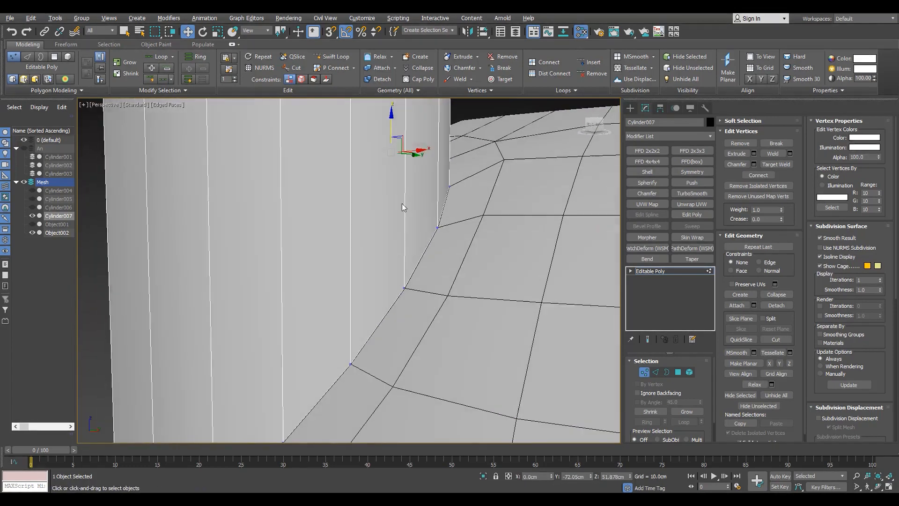
# Attach the half cylinder to the wedge mesh Object002.
pyautogui.scroll(5, 435, 229)
pyautogui.click(653, 271)
pyautogui.scroll(-8, 504, 307)
pyautogui.click(503, 307)
pyautogui.click(737, 200)
pyautogui.scroll(4, 452, 321)
pyautogui.click(449, 320)
pyautogui.scroll(-4, 445, 334)
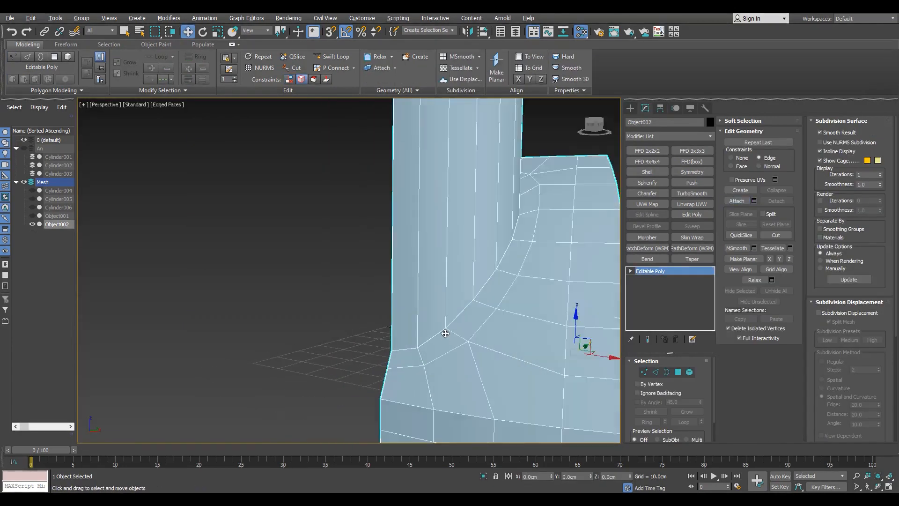
# Weld the coincident vertices along the seam between cylinder and wedge, and select all borders to check for gaps.
pyautogui.scroll(3, 445, 333)
pyautogui.press('1')
pyautogui.click(354, 309)
pyautogui.press('3')
pyautogui.hotkey('ctrl', 'a')
pyautogui.scroll(-7, 402, 313)
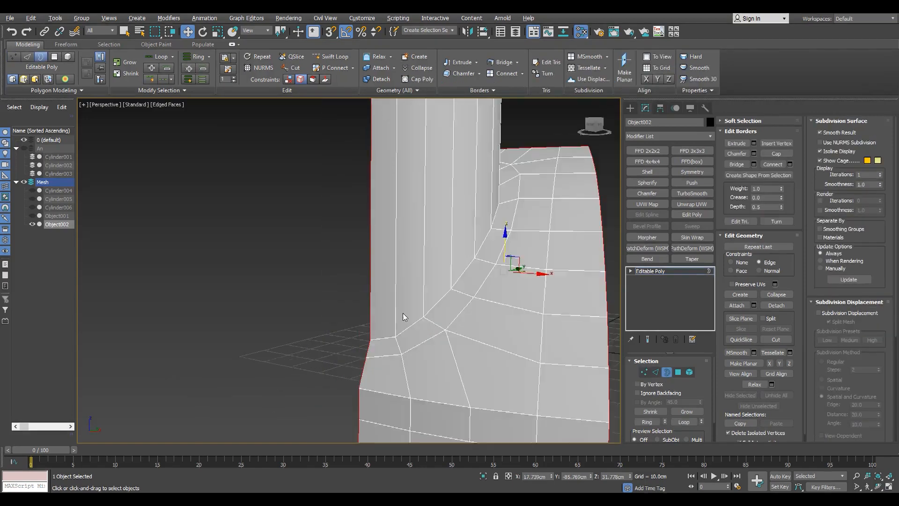
# Try TurboSmooth on the combined mesh with edges hidden, and undo the modifier.
pyautogui.keyDown('alt'); pyautogui.moveTo(403, 313); pyautogui.dragTo(482, 233, button='middle'); pyautogui.keyUp('alt')
pyautogui.scroll(5, 391, 281)
pyautogui.press('F4')
pyautogui.click(652, 272)
pyautogui.click(691, 194)
pyautogui.scroll(-6, 417, 254)
pyautogui.hotkey('ctrl', 'z')
pyautogui.press('F4')
# Delete the top cap polygon of the half cylinder.
pyautogui.scroll(4, 406, 204)
pyautogui.press('4')
pyautogui.keyDown('alt'); pyautogui.moveTo(406, 204); pyautogui.dragTo(402, 230, button='middle'); pyautogui.keyUp('alt')
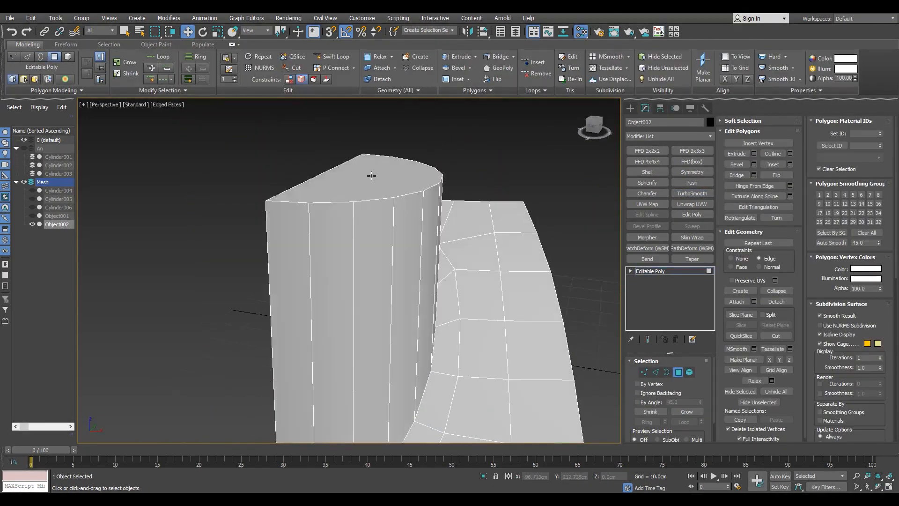
pyautogui.click(371, 176)
pyautogui.scroll(-5, 373, 185)
pyautogui.press('Delete')
# Select the loop of cylinder wall polygons and apply Auto Smooth with a 45 threshold.
pyautogui.click(337, 300)
pyautogui.keyDown('shift'); pyautogui.click(354, 295); pyautogui.keyUp('shift')
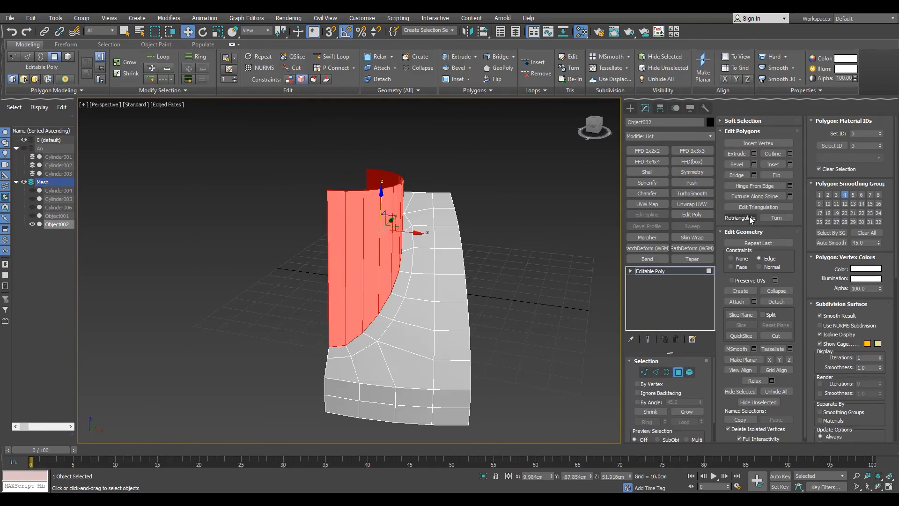
pyautogui.click(831, 243)
# Add a TurboSmooth modifier to the combined mesh and hide the edge display to inspect the shading.
pyautogui.scroll(4, 414, 323)
pyautogui.click(643, 270)
pyautogui.click(691, 195)
pyautogui.press('F4')
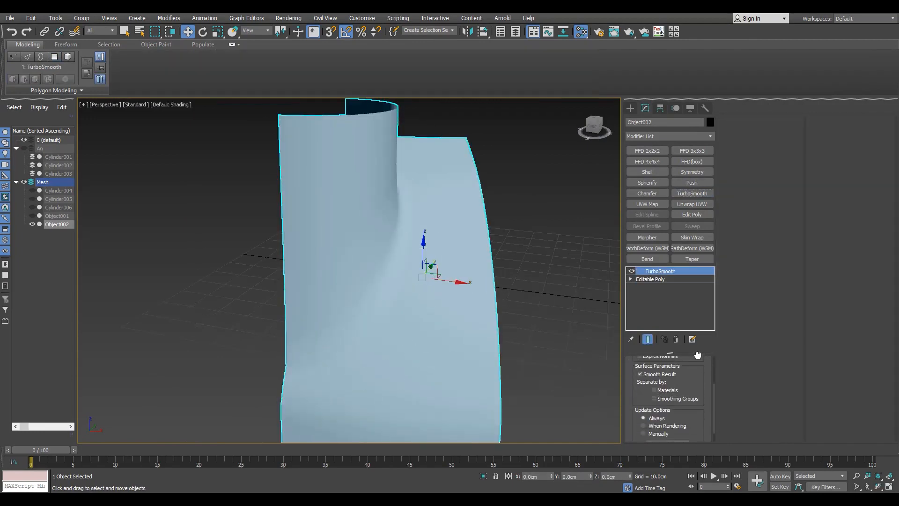
# Separate the TurboSmooth result by smoothing groups and stack a second TurboSmooth to inspect the surface without edges.
pyautogui.click(654, 399)
pyautogui.keyDown('alt'); pyautogui.moveTo(398, 305); pyautogui.dragTo(336, 335, button='middle'); pyautogui.keyUp('alt')
pyautogui.click(696, 197)
pyautogui.scroll(-4, 361, 321)
pyautogui.press('F4')
pyautogui.scroll(5, 365, 347)
# Undo the second TurboSmooth, delete the remaining TurboSmooth modifier and show the mesh edges again.
pyautogui.hotkey('ctrl', 'z')
pyautogui.scroll(-4, 376, 340)
pyautogui.click(676, 339)
pyautogui.press('F4')
pyautogui.keyDown('alt'); pyautogui.moveTo(398, 267); pyautogui.dragTo(432, 320, button='middle'); pyautogui.keyUp('alt')
pyautogui.press('F4')
pyautogui.scroll(4, 353, 229)
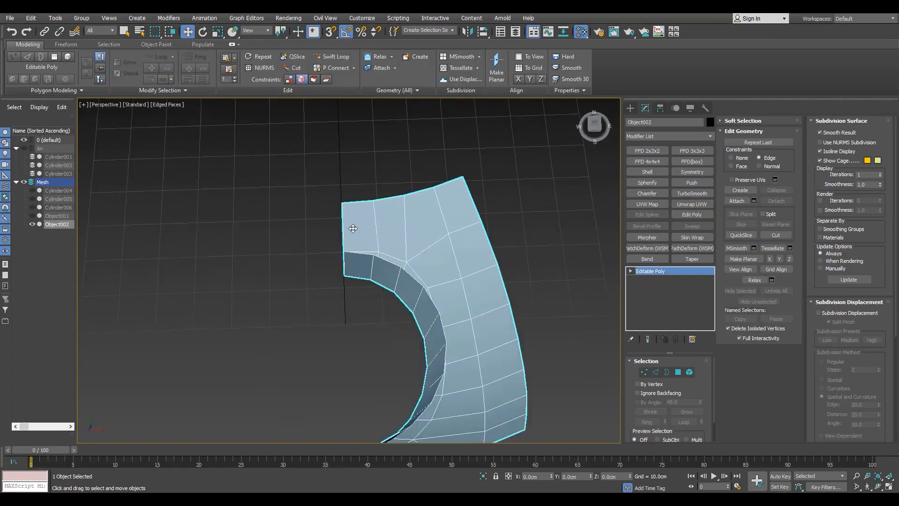
# Mirror the half wedge across its straight centre edge with a Symmetry modifier on the X axis.
pyautogui.press('2')
pyautogui.click(342, 225)
pyautogui.click(696, 172)
pyautogui.scroll(-3, 401, 262)
pyautogui.keyDown('alt'); pyautogui.moveTo(401, 264); pyautogui.dragTo(403, 195, button='middle'); pyautogui.keyUp('alt')
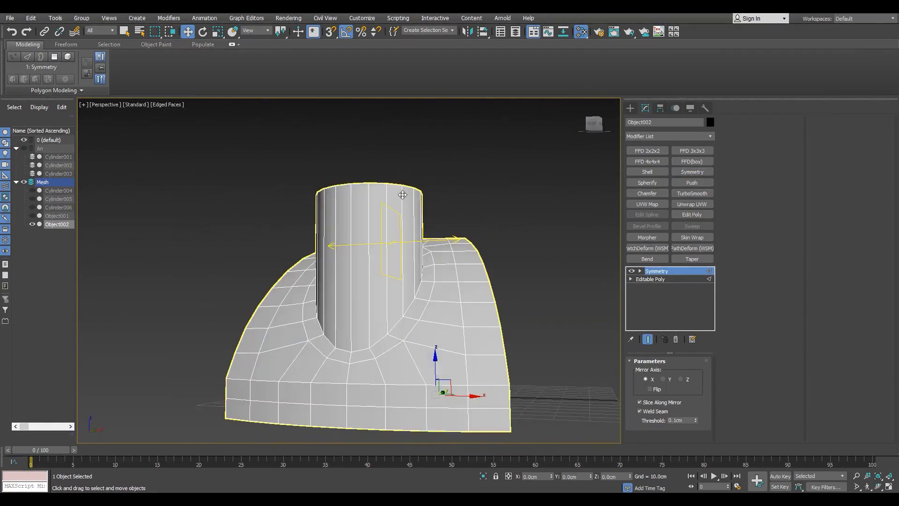
# Convert the mirrored wedge to an editable poly and select all its open borders to check the seam.
pyautogui.rightClick(403, 194)
pyautogui.click(496, 323)
pyautogui.press('3')
pyautogui.hotkey('ctrl', 'a')
pyautogui.keyDown('alt'); pyautogui.moveTo(383, 307); pyautogui.dragTo(385, 353, button='middle'); pyautogui.keyUp('alt')
# In the shaded top view, rotate-copy the wedge in -45 degree increments to make seven copies forming a full ring.
pyautogui.hotkey('alt', 'w')
pyautogui.hotkey('alt', 'w')
pyautogui.scroll(-5, 256, 207)
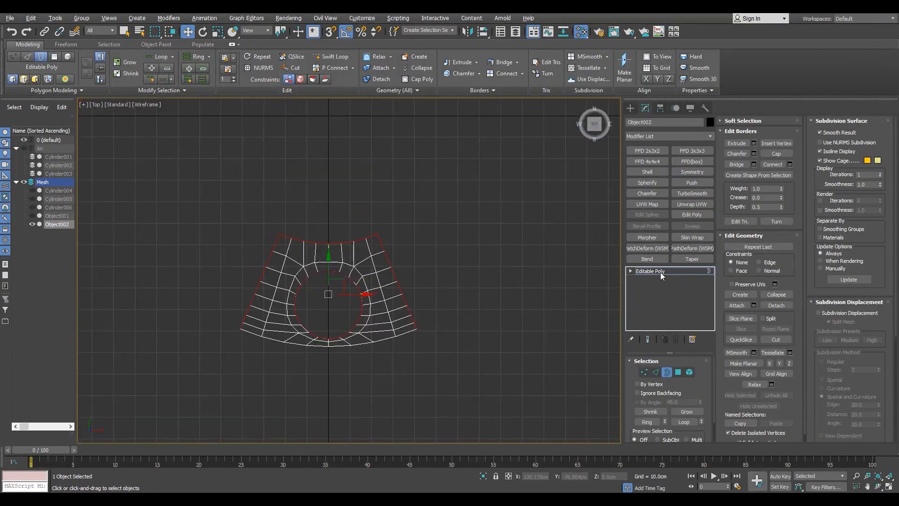
pyautogui.click(660, 273)
pyautogui.press('F3')
pyautogui.scroll(-2, 307, 221)
pyautogui.moveTo(307, 221)
pyautogui.mouseDown(button='middle')
pyautogui.moveTo(376, 279)
pyautogui.moveTo(363, 285)
pyautogui.mouseUp(button='middle')
pyautogui.press('e')
pyautogui.keyDown('shift'); pyautogui.moveTo(375, 263); pyautogui.dragTo(355, 265); pyautogui.keyUp('shift')
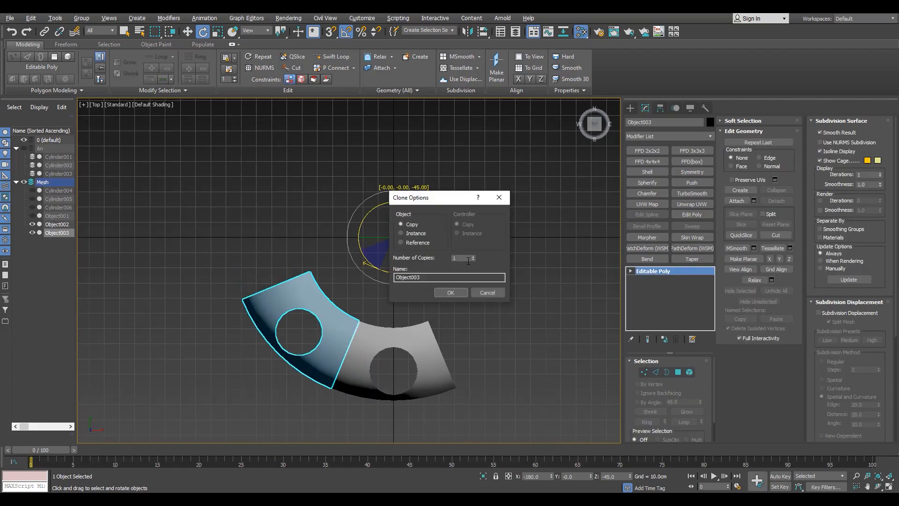
pyautogui.click(450, 293)
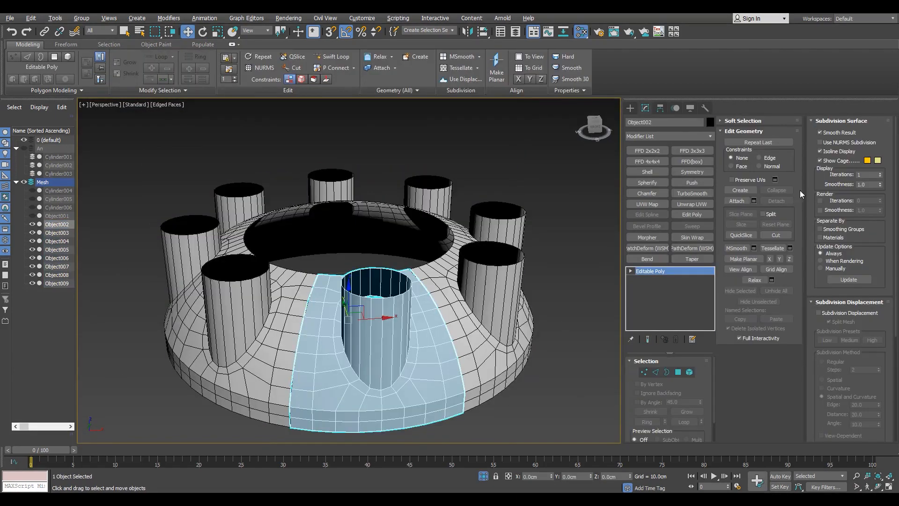
# Attach the seven wedge copies to the original wedge and inspect the open borders of the combined mesh.
pyautogui.click(754, 201)
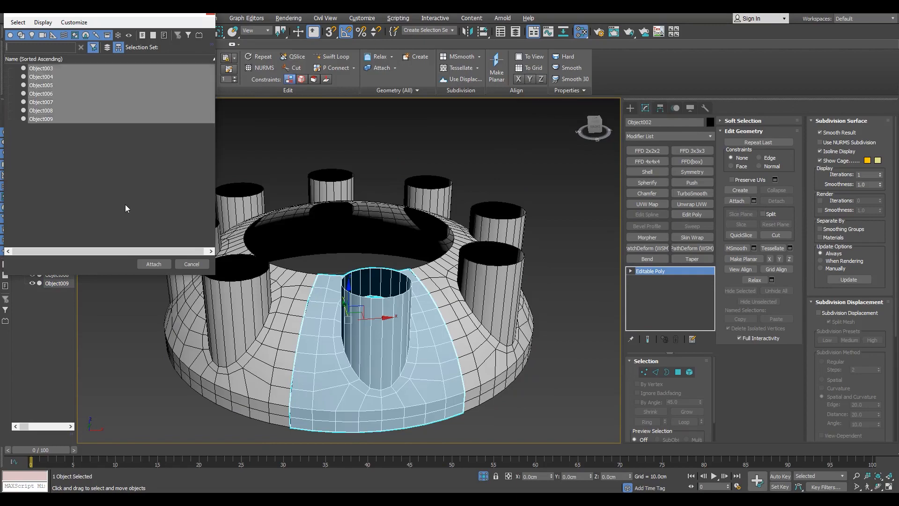
pyautogui.click(154, 263)
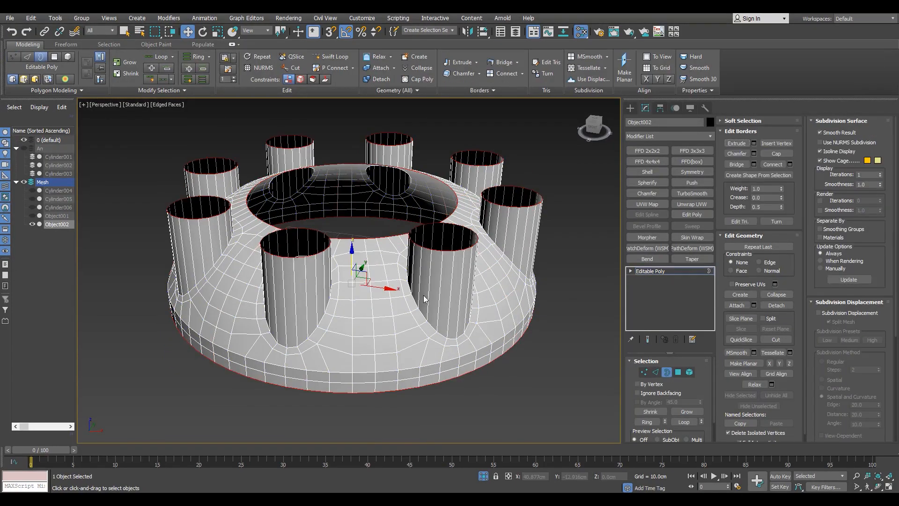
pyautogui.keyDown('alt'); pyautogui.moveTo(423, 295); pyautogui.dragTo(462, 330, button='middle'); pyautogui.keyUp('alt')
pyautogui.scroll(3, 424, 262)
pyautogui.scroll(-3, 423, 263)
# Extend the central hole's border inward with a scaled copy and lower the new edge ring into a recess.
pyautogui.scroll(4, 375, 241)
pyautogui.scroll(3, 463, 330)
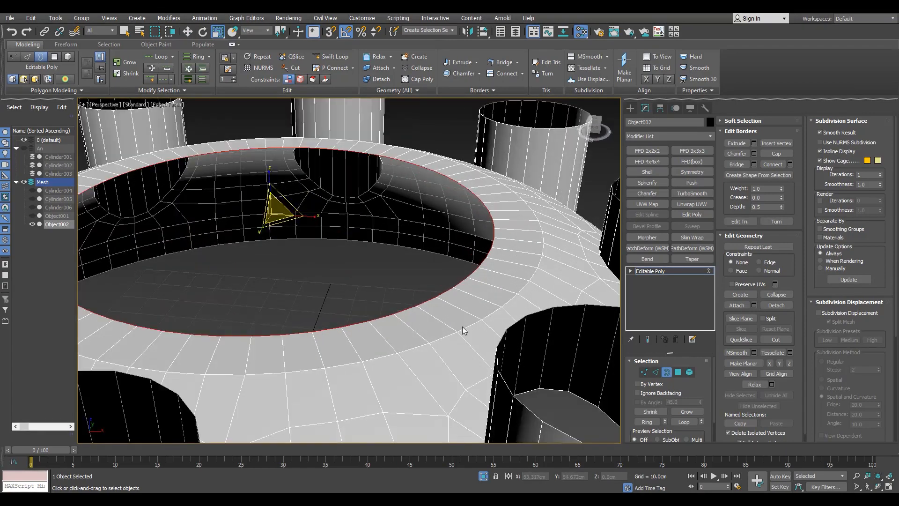
pyautogui.keyDown('ctrl'); pyautogui.click(678, 372); pyautogui.keyUp('ctrl')
pyautogui.hotkey('ctrl', 'z')
pyautogui.keyDown('shift'); pyautogui.moveTo(273, 212); pyautogui.dragTo(282, 230); pyautogui.keyUp('shift')
pyautogui.press('w')
pyautogui.moveTo(270, 189); pyautogui.dragTo(278, 220)
pyautogui.keyDown('alt'); pyautogui.moveTo(277, 220); pyautogui.dragTo(280, 262, button='middle'); pyautogui.keyUp('alt')
# Cap the central hole's inner border in the top view with edged faces shown.
pyautogui.hotkey('alt', 'w')
pyautogui.hotkey('alt', 'w')
pyautogui.scroll(3, 414, 222)
pyautogui.press('F4')
pyautogui.hotkey('alt', 'p')
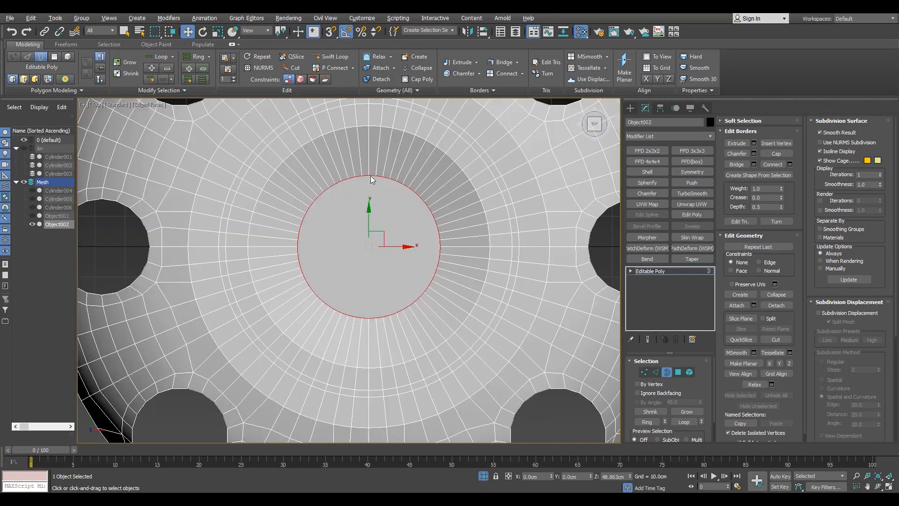
# Divide the circular cap with vertical and horizontal centre edges and cut parallel vertical edges beside the centre line.
pyautogui.scroll(2, 369, 174)
pyautogui.press('1')
pyautogui.moveTo(372, 166); pyautogui.dragTo(374, 374)
pyautogui.click(269, 275)
pyautogui.rightClick(270, 275)
pyautogui.scroll(-4, 387, 270)
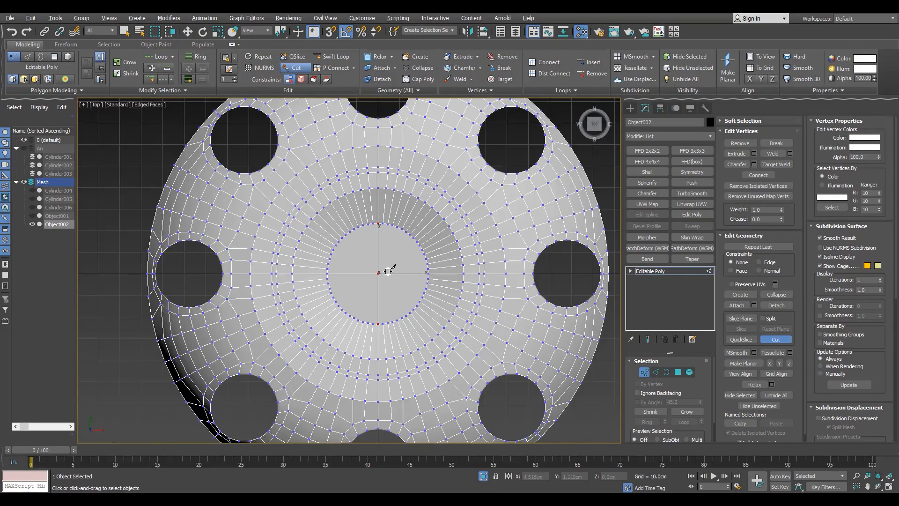
pyautogui.rightClick(386, 265)
pyautogui.scroll(4, 384, 229)
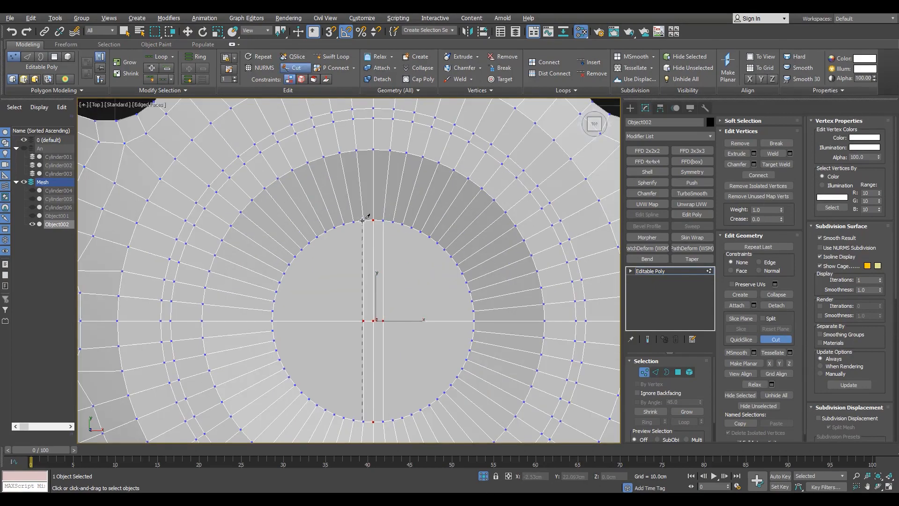
pyautogui.rightClick(402, 286)
# Select the four large cap polygons on both sides of the narrow centre strip.
pyautogui.press('4')
pyautogui.hotkey('alt', 'w')
pyautogui.hotkey('alt', 'w')
pyautogui.click(328, 244)
pyautogui.keyDown('ctrl'); pyautogui.click(309, 290); pyautogui.keyUp('ctrl')
pyautogui.keyDown('ctrl'); pyautogui.click(306, 285); pyautogui.keyUp('ctrl')
pyautogui.keyDown('ctrl'); pyautogui.click(348, 218); pyautogui.keyUp('ctrl')
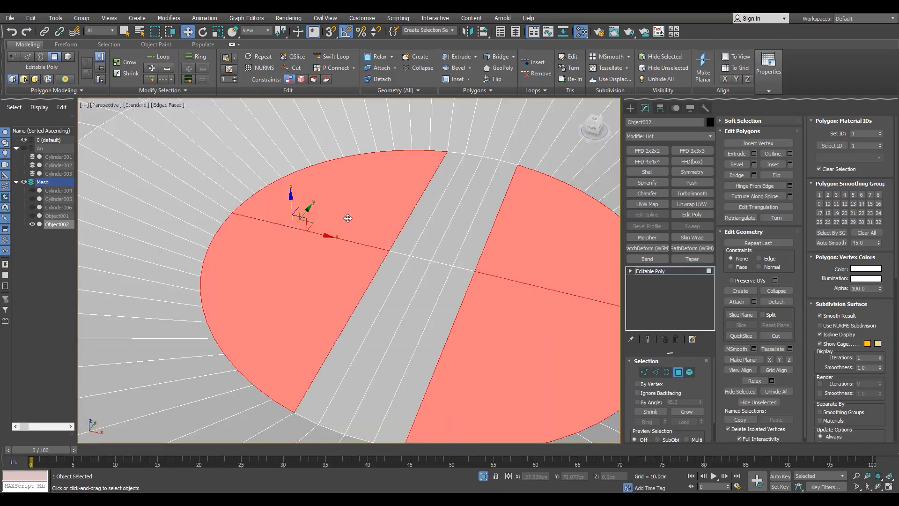
pyautogui.scroll(-2, 348, 219)
pyautogui.keyDown('alt'); pyautogui.moveTo(513, 246); pyautogui.dragTo(421, 255, button='middle'); pyautogui.keyUp('alt')
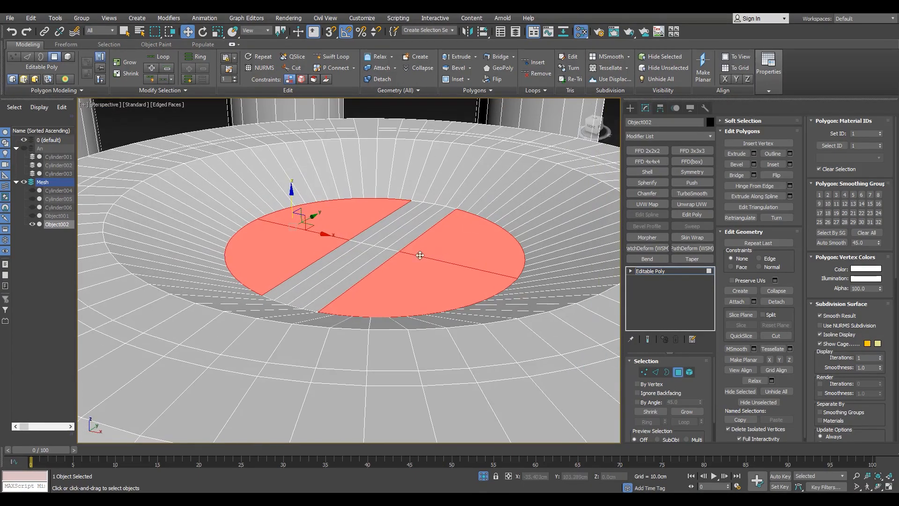
pyautogui.scroll(3, 431, 220)
pyautogui.scroll(-5, 434, 222)
# Bevel the selected cap polygons with a slight negative outline and a downward height, leaving the centre strip raised.
pyautogui.hotkey('ctrl', 'shift', 'b')
pyautogui.rightClick(356, 290)
pyautogui.moveTo(356, 303); pyautogui.dragTo(362, 324)
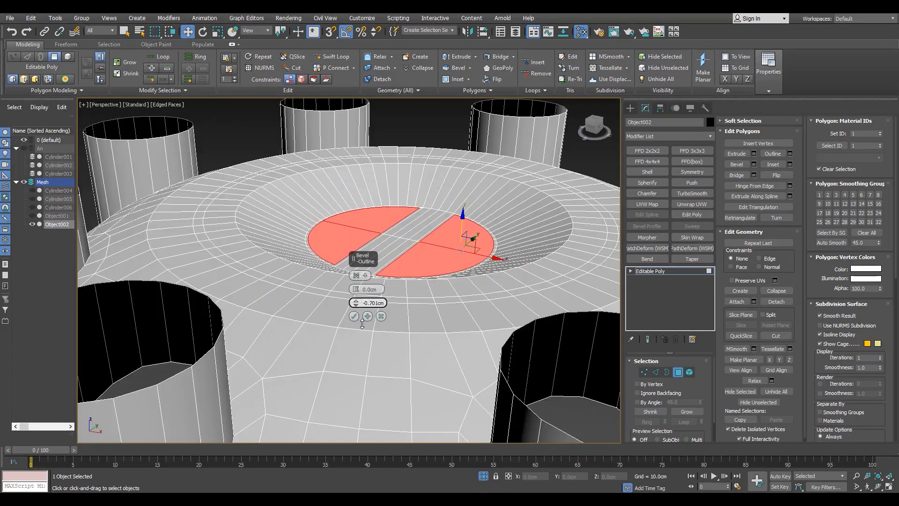
pyautogui.keyDown('alt'); pyautogui.moveTo(507, 233); pyautogui.dragTo(503, 252, button='middle'); pyautogui.keyUp('alt')
pyautogui.scroll(5, 499, 234)
pyautogui.moveTo(357, 303)
pyautogui.mouseDown()
pyautogui.moveTo(371, 405)
pyautogui.moveTo(372, 300)
pyautogui.mouseUp()
pyautogui.scroll(-5, 426, 237)
pyautogui.keyDown('alt'); pyautogui.moveTo(426, 237); pyautogui.dragTo(423, 227, button='middle'); pyautogui.keyUp('alt')
pyautogui.scroll(3, 423, 227)
pyautogui.moveTo(356, 289); pyautogui.dragTo(357, 372)
pyautogui.click(354, 316)
# Cut a series of vertical edges across the right recess floor between opposite rim vertices, parallel to the centre strip.
pyautogui.scroll(-7, 422, 282)
pyautogui.keyDown('alt'); pyautogui.moveTo(422, 283); pyautogui.dragTo(399, 273, button='middle'); pyautogui.keyUp('alt')
pyautogui.scroll(6, 399, 273)
pyautogui.scroll(-2, 372, 157)
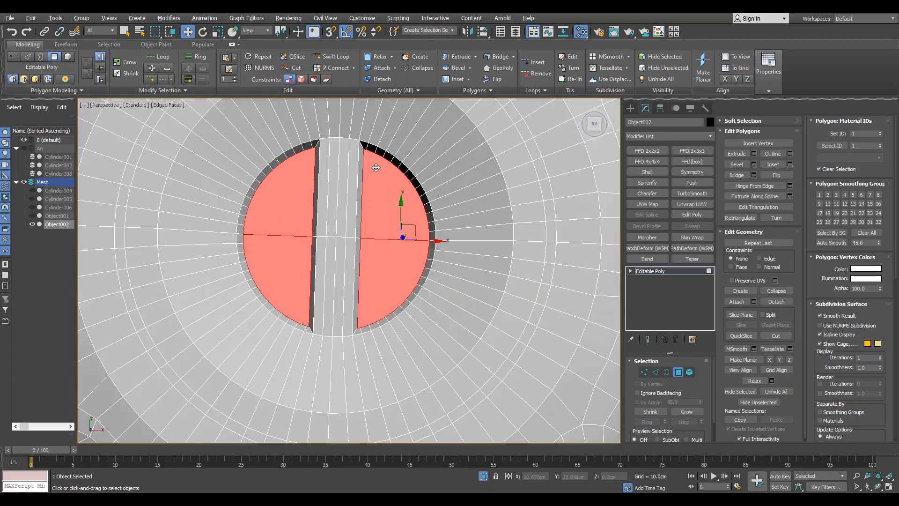
pyautogui.press('1')
pyautogui.scroll(4, 376, 164)
pyautogui.click(357, 132)
pyautogui.scroll(-4, 354, 164)
pyautogui.scroll(4, 352, 326)
pyautogui.click(348, 331)
pyautogui.rightClick(350, 330)
pyautogui.click(368, 324)
pyautogui.scroll(-4, 375, 197)
pyautogui.scroll(4, 348, 155)
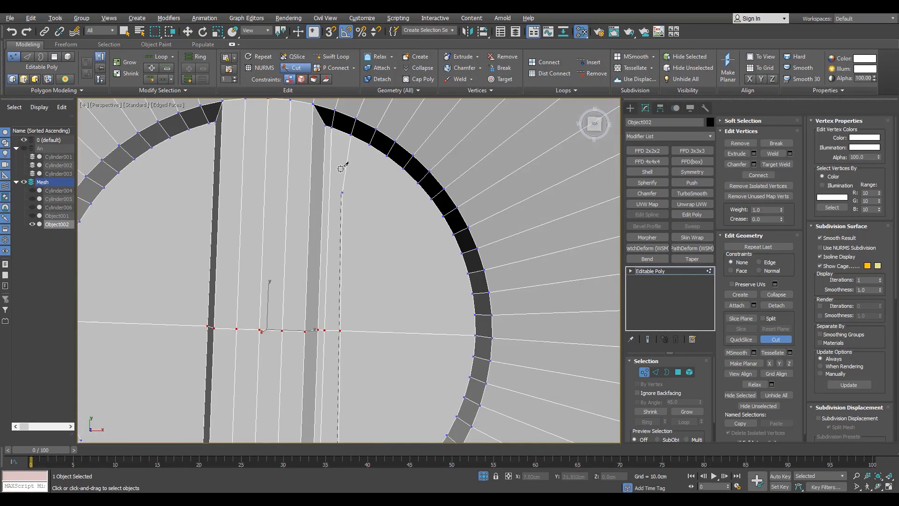
pyautogui.click(370, 150)
pyautogui.scroll(-4, 370, 150)
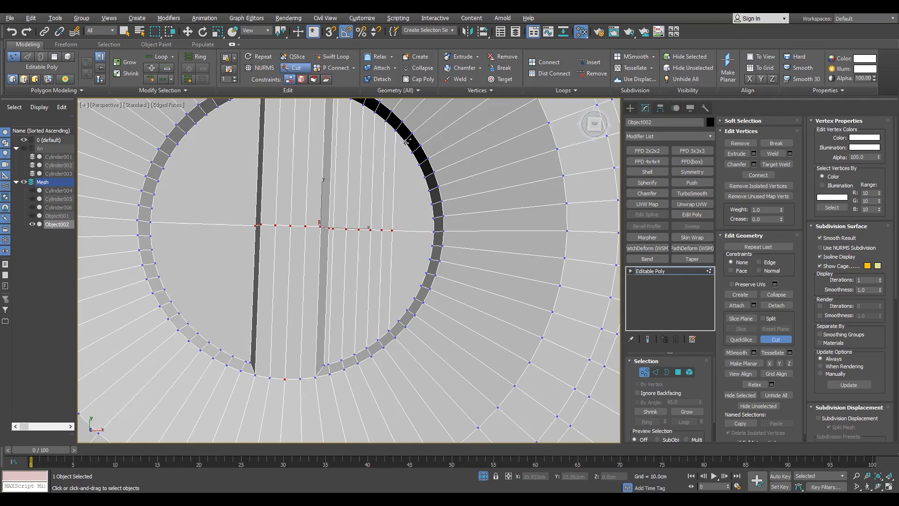
pyautogui.click(399, 317)
pyautogui.rightClick(399, 317)
# Add Swift Loop edges across the lower half of the recess floor and connect their ends to the rim vertices.
pyautogui.scroll(4, 425, 224)
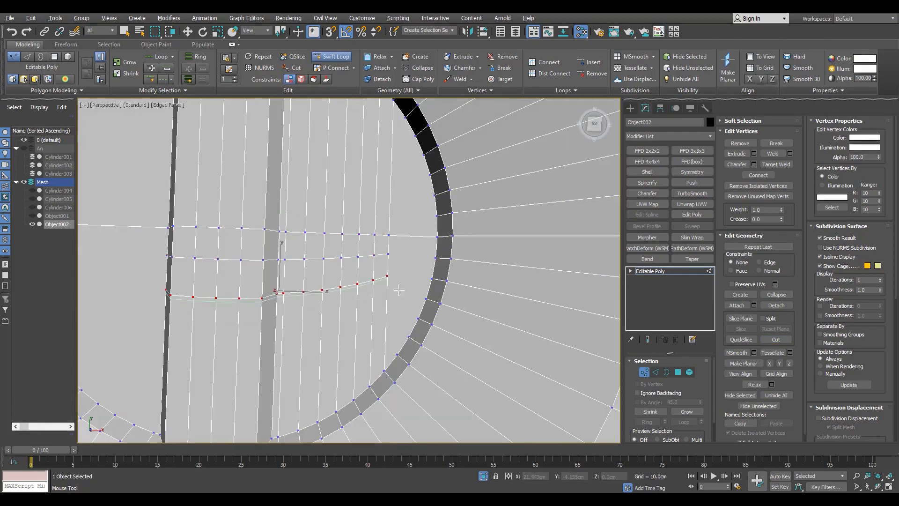
pyautogui.press('F3')
pyautogui.scroll(3, 367, 328)
pyautogui.moveTo(367, 328); pyautogui.dragTo(436, 280, button='middle')
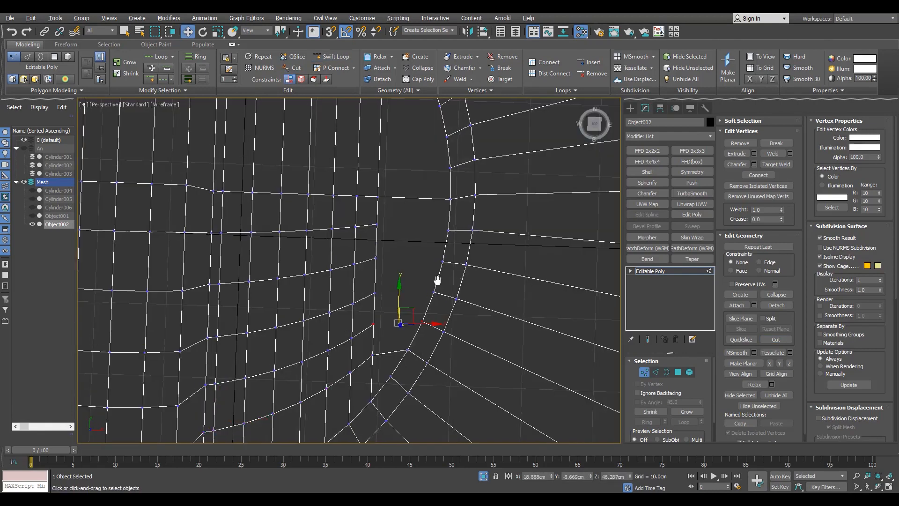
pyautogui.moveTo(461, 222); pyautogui.dragTo(463, 224)
pyautogui.hotkey('ctrl', 'shift', 'e')
pyautogui.scroll(-5, 449, 234)
pyautogui.press('F3')
# Add Swift Loop edges across the upper half of the recess floor and connect their ends to the rim vertices.
pyautogui.moveTo(421, 257)
pyautogui.keyDown('alt'); pyautogui.mouseDown(button='middle')
pyautogui.moveTo(418, 234)
pyautogui.moveTo(418, 249)
pyautogui.mouseUp(button='middle'); pyautogui.keyUp('alt')
pyautogui.scroll(7, 417, 246)
pyautogui.hotkey('alt', '1')
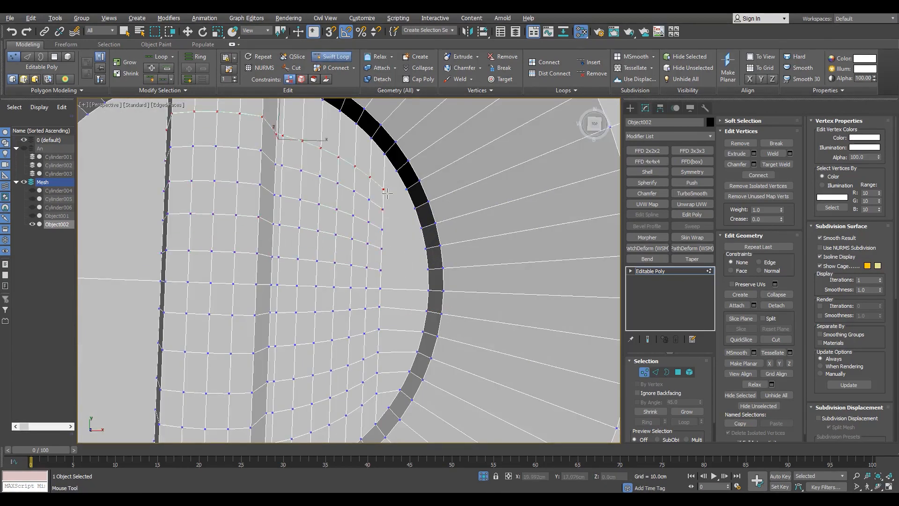
pyautogui.click(386, 193)
pyautogui.rightClick(422, 208)
pyautogui.scroll(1, 421, 209)
pyautogui.moveTo(435, 322); pyautogui.dragTo(444, 323)
pyautogui.hotkey('ctrl', 'shift', 'e')
pyautogui.scroll(-5, 421, 300)
# Select the two perpendicular edge loops through the dome's centre and split the mesh along them.
pyautogui.hotkey('alt', 'w')
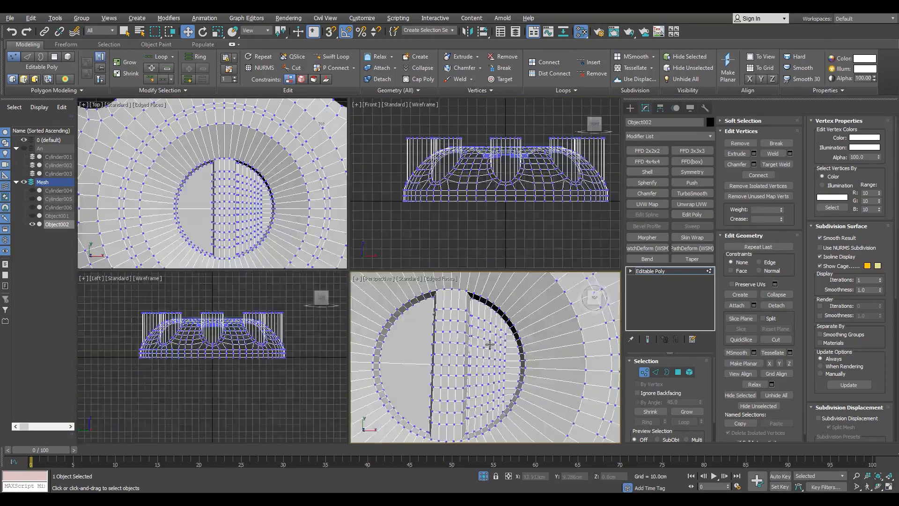
pyautogui.hotkey('alt', 'w')
pyautogui.keyDown('alt'); pyautogui.moveTo(424, 319); pyautogui.dragTo(421, 273, button='middle'); pyautogui.keyUp('alt')
pyautogui.press('2')
pyautogui.scroll(-5, 355, 328)
pyautogui.doubleClick(356, 367)
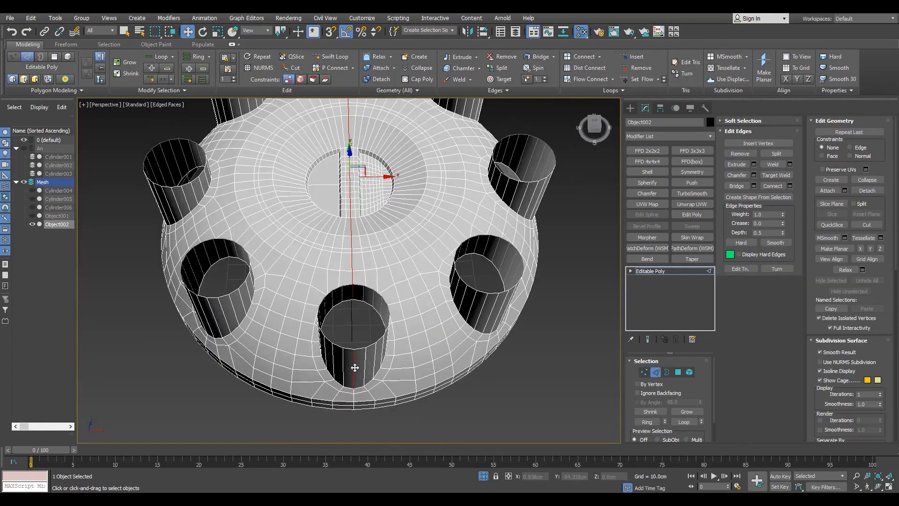
pyautogui.keyDown('alt'); pyautogui.moveTo(356, 327); pyautogui.dragTo(349, 367, button='middle'); pyautogui.keyUp('alt')
pyautogui.scroll(6, 347, 295)
pyautogui.keyDown('ctrl'); pyautogui.doubleClick(348, 296); pyautogui.keyUp('ctrl')
pyautogui.scroll(-7, 348, 296)
pyautogui.keyDown('alt'); pyautogui.moveTo(347, 300); pyautogui.dragTo(398, 351, button='middle'); pyautogui.keyUp('alt')
pyautogui.press('z')
pyautogui.scroll(3, 358, 316)
pyautogui.rightClick(359, 316)
pyautogui.click(346, 341)
# Detach the quarter element containing the detailed recess floor as a clone named Object003, and hide the original mesh.
pyautogui.scroll(-6, 347, 341)
pyautogui.press('5')
pyautogui.scroll(6, 343, 238)
pyautogui.click(343, 238)
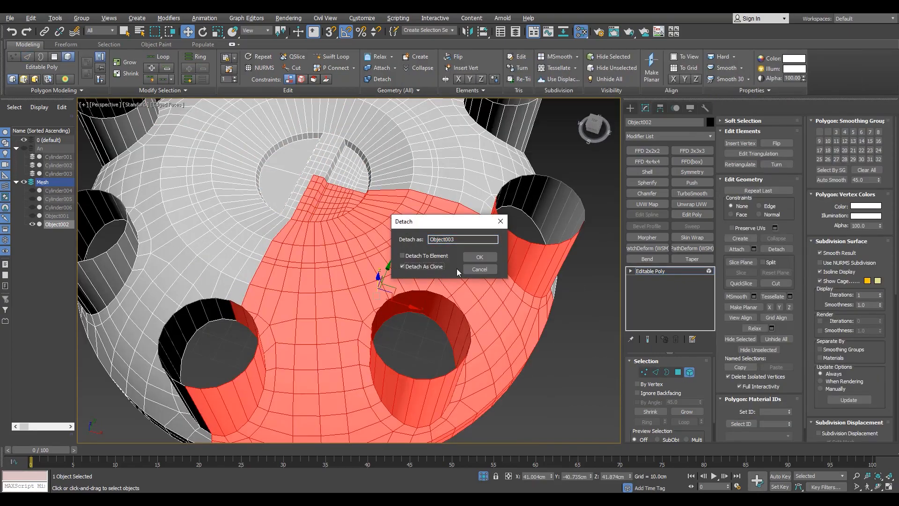
pyautogui.click(480, 257)
pyautogui.press('5')
pyautogui.click(57, 233)
pyautogui.click(32, 224)
pyautogui.keyDown('alt'); pyautogui.moveTo(249, 300); pyautogui.dragTo(323, 268, button='middle'); pyautogui.keyUp('alt')
# Apply two Symmetry modifiers to the detached quarter and set the lower one's mirror axis to Y.
pyautogui.press('4')
pyautogui.hotkey('ctrl', 'a')
pyautogui.press('2')
pyautogui.scroll(5, 236, 285)
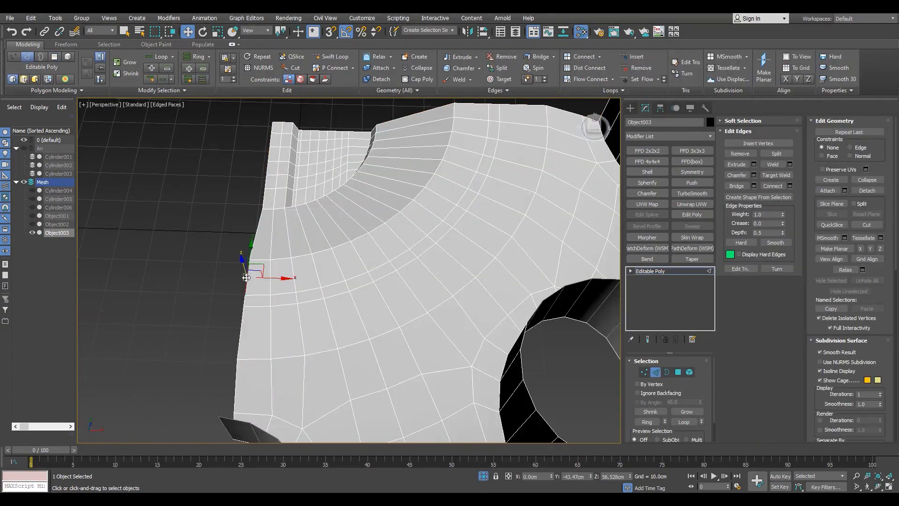
pyautogui.click(685, 173)
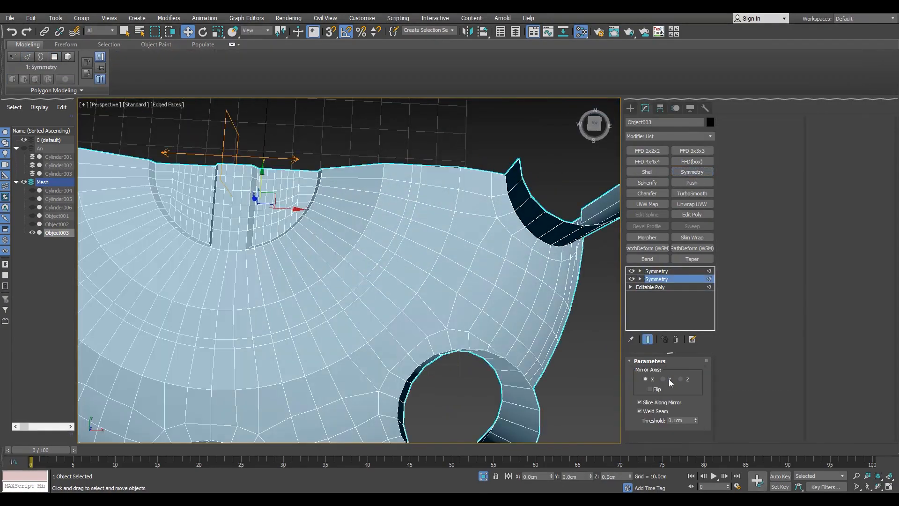
pyautogui.click(670, 379)
# Select edge loops at the cylinder bases in the base mesh, and return to the top Symmetry to collapse the stack.
pyautogui.click(651, 287)
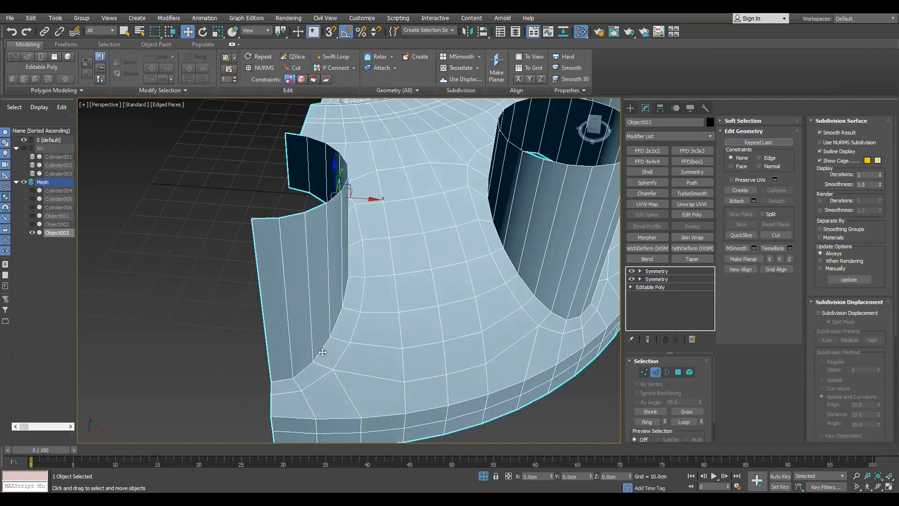
pyautogui.keyDown('ctrl'); pyautogui.doubleClick(538, 305); pyautogui.keyUp('ctrl')
pyautogui.scroll(-5, 539, 307)
pyautogui.keyDown('alt'); pyautogui.moveTo(538, 306); pyautogui.dragTo(395, 301, button='middle'); pyautogui.keyUp('alt')
pyautogui.scroll(2, 374, 304)
pyautogui.scroll(-3, 395, 301)
pyautogui.click(656, 271)
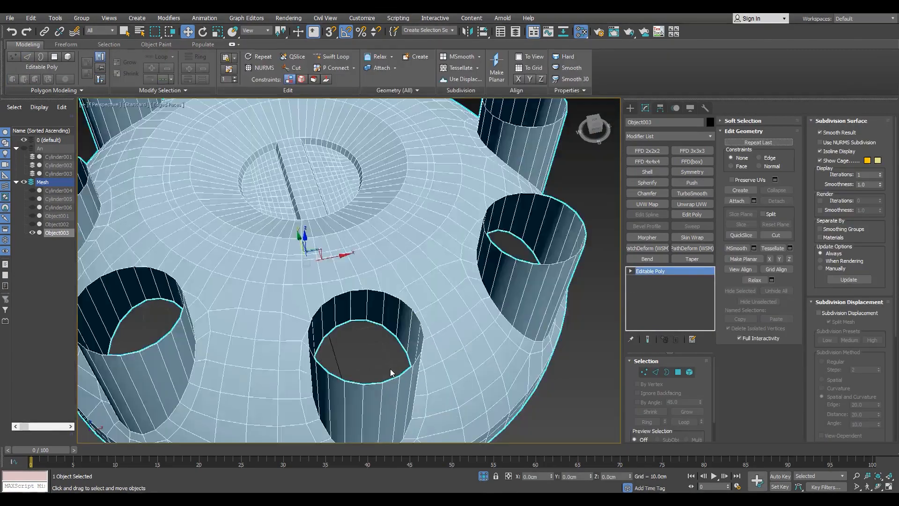
# Extend the eight cylinders' open top borders inward to form concentric rings on the cylinder tops.
pyautogui.scroll(-4, 321, 345)
pyautogui.keyDown('alt'); pyautogui.moveTo(320, 345); pyautogui.dragTo(320, 327, button='middle'); pyautogui.keyUp('alt')
pyautogui.scroll(3, 320, 345)
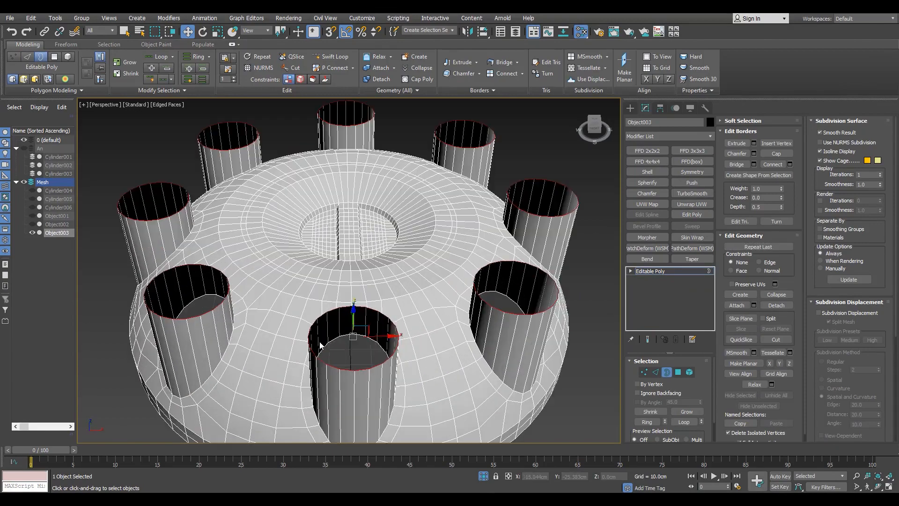
pyautogui.keyDown('shift'); pyautogui.moveTo(351, 348); pyautogui.dragTo(353, 355); pyautogui.keyUp('shift')
pyautogui.scroll(3, 353, 356)
pyautogui.keyDown('shift'); pyautogui.moveTo(351, 312); pyautogui.dragTo(353, 327); pyautogui.keyUp('shift')
pyautogui.scroll(2, 365, 325)
pyautogui.scroll(-2, 365, 325)
# Sink the inner borders to form round recesses in the cylinder tops and cap their open floors.
pyautogui.press('w')
pyautogui.keyDown('alt'); pyautogui.moveTo(354, 337); pyautogui.dragTo(347, 270, button='middle'); pyautogui.keyUp('alt')
pyautogui.scroll(-3, 425, 309)
pyautogui.scroll(2, 387, 383)
pyautogui.scroll(5, 362, 341)
pyautogui.hotkey('alt', 'w')
pyautogui.middleClick(265, 225)
pyautogui.hotkey('alt', 'w')
pyautogui.scroll(5, 396, 361)
pyautogui.hotkey('alt', 'p')
# Select the vertices along the centreline of the front cylinder's recess.
pyautogui.press('1')
pyautogui.press('F3')
pyautogui.moveTo(331, 256); pyautogui.dragTo(341, 345)
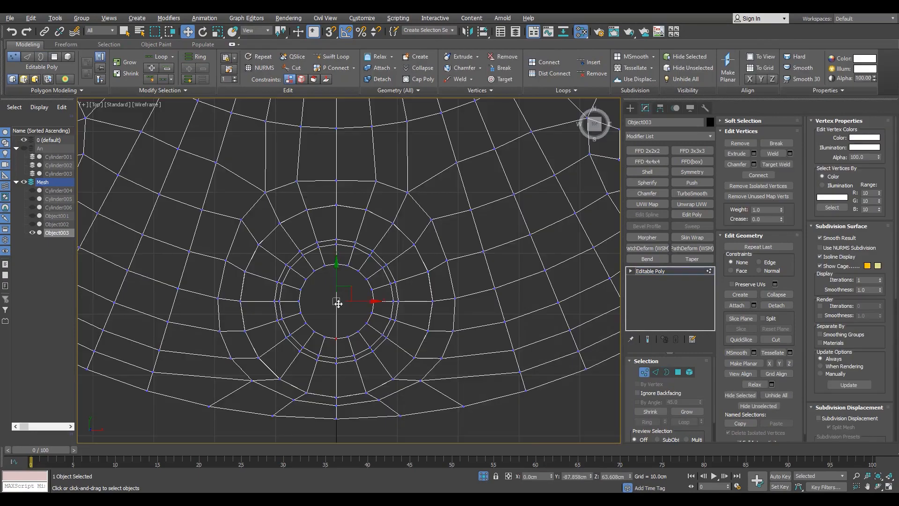
pyautogui.hotkey('alt', 'w')
pyautogui.middleClick(454, 361)
pyautogui.hotkey('alt', 'w')
pyautogui.scroll(-5, 453, 361)
pyautogui.hotkey('alt', 'w')
pyautogui.middleClick(239, 226)
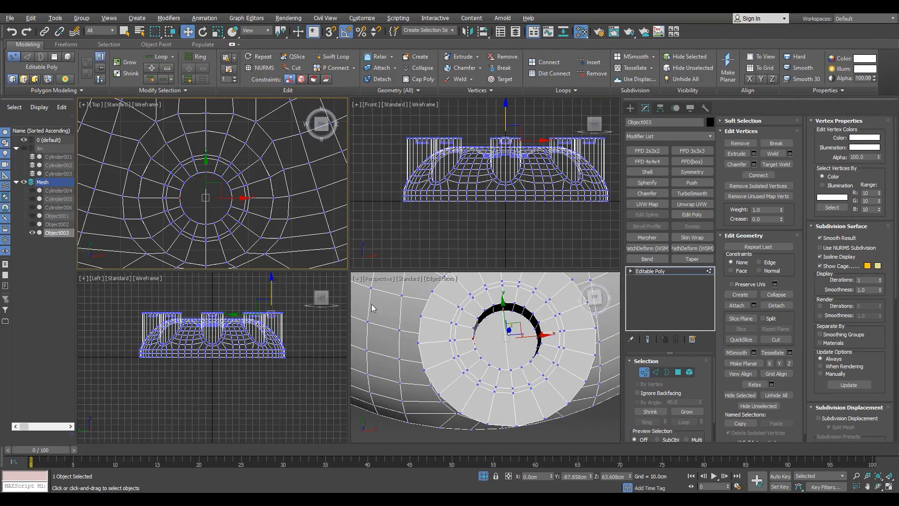
pyautogui.middleClick(374, 308)
pyautogui.hotkey('alt', 'w')
# Cut an edge across the capped recess floor from a rim vertex to the floor's centreline.
pyautogui.scroll(5, 430, 238)
pyautogui.hotkey('alt', 'c')
pyautogui.keyDown('alt'); pyautogui.moveTo(349, 225); pyautogui.dragTo(367, 215, button='middle'); pyautogui.keyUp('alt')
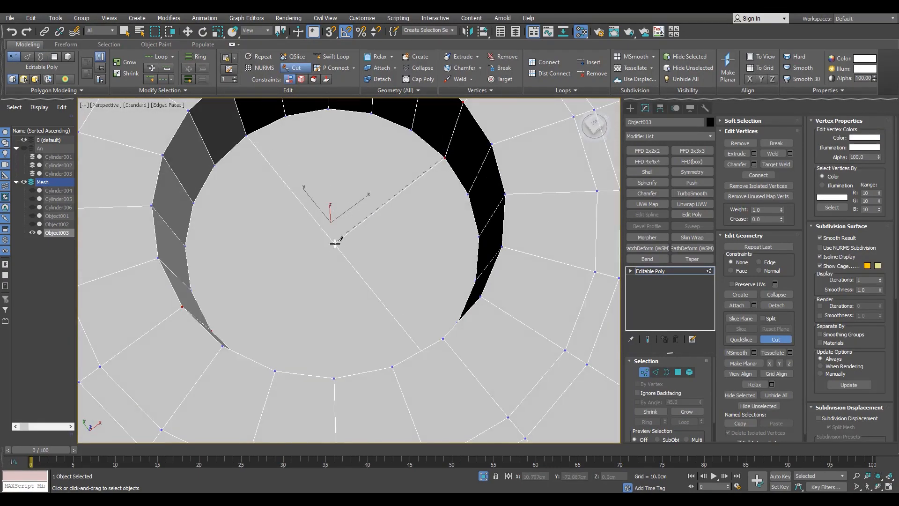
pyautogui.click(332, 239)
pyautogui.keyDown('alt'); pyautogui.moveTo(332, 239); pyautogui.dragTo(286, 230, button='middle'); pyautogui.keyUp('alt')
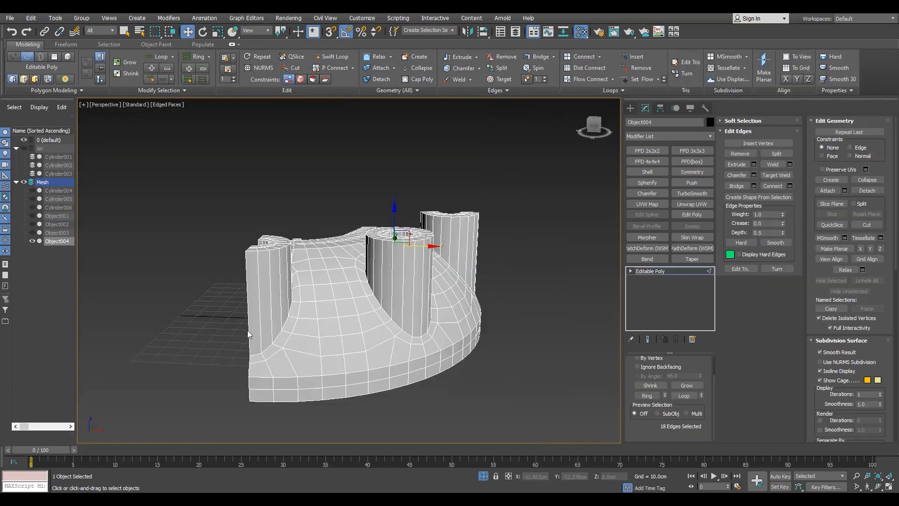
# Select the edge loops where the quarter mesh's cylinders meet the dome.
pyautogui.scroll(5, 305, 339)
pyautogui.doubleClick(262, 319)
pyautogui.moveTo(357, 341); pyautogui.dragTo(313, 342, button='middle')
pyautogui.keyDown('ctrl'); pyautogui.doubleClick(438, 293); pyautogui.keyUp('ctrl')
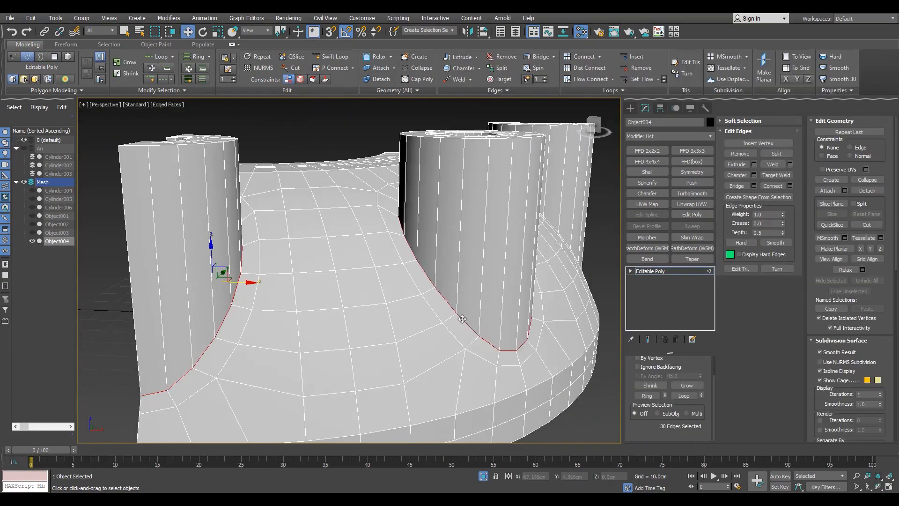
pyautogui.scroll(-5, 421, 286)
pyautogui.keyDown('alt'); pyautogui.moveTo(421, 285); pyautogui.dragTo(403, 313, button='middle'); pyautogui.keyUp('alt')
pyautogui.scroll(4, 433, 281)
pyautogui.keyDown('ctrl'); pyautogui.doubleClick(458, 273); pyautogui.keyUp('ctrl')
pyautogui.scroll(3, 431, 272)
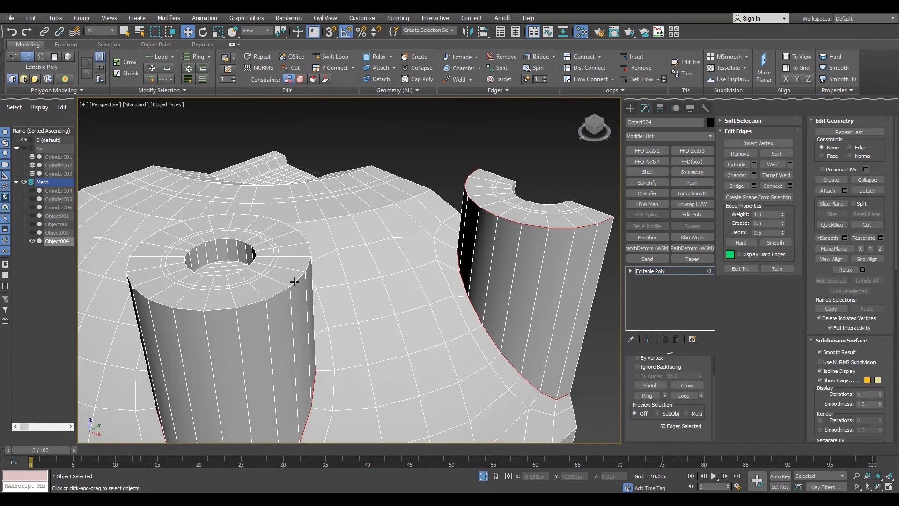
# Add the outer top rim loops of the middle and end cylinders to the edge selection.
pyautogui.keyDown('ctrl'); pyautogui.doubleClick(294, 282); pyautogui.keyUp('ctrl')
pyautogui.scroll(-4, 295, 281)
pyautogui.keyDown('alt'); pyautogui.moveTo(295, 281); pyautogui.dragTo(343, 295, button='middle'); pyautogui.keyUp('alt')
pyautogui.scroll(4, 225, 246)
pyautogui.keyDown('ctrl'); pyautogui.doubleClick(223, 246); pyautogui.keyUp('ctrl')
pyautogui.scroll(-4, 224, 245)
pyautogui.keyDown('alt'); pyautogui.moveTo(225, 246); pyautogui.dragTo(271, 265, button='middle'); pyautogui.keyUp('alt')
pyautogui.scroll(4, 334, 219)
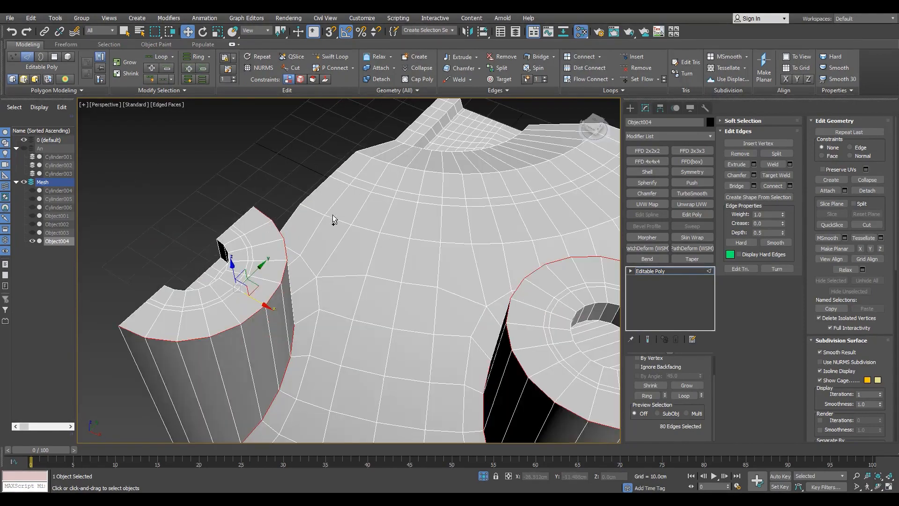
# Add the dome's ring loops, the central recess edges and the slot edges to the selection.
pyautogui.keyDown('ctrl'); pyautogui.doubleClick(396, 166); pyautogui.keyUp('ctrl')
pyautogui.scroll(-4, 396, 167)
pyautogui.keyDown('alt'); pyautogui.moveTo(396, 167); pyautogui.dragTo(493, 196, button='middle'); pyautogui.keyUp('alt')
pyautogui.scroll(4, 363, 283)
pyautogui.keyDown('ctrl'); pyautogui.doubleClick(363, 284); pyautogui.keyUp('ctrl')
pyautogui.keyDown('alt'); pyautogui.moveTo(363, 283); pyautogui.dragTo(534, 296, button='middle'); pyautogui.keyUp('alt')
pyautogui.scroll(4, 468, 345)
pyautogui.keyDown('ctrl'); pyautogui.doubleClick(471, 341); pyautogui.keyUp('ctrl')
pyautogui.scroll(-4, 461, 349)
pyautogui.keyDown('ctrl'); pyautogui.doubleClick(515, 306); pyautogui.keyUp('ctrl')
pyautogui.scroll(3, 516, 306)
pyautogui.keyDown('ctrl'); pyautogui.doubleClick(403, 369); pyautogui.keyUp('ctrl')
pyautogui.scroll(3, 515, 305)
pyautogui.keyDown('ctrl'); pyautogui.click(530, 291); pyautogui.keyUp('ctrl')
pyautogui.scroll(-4, 529, 291)
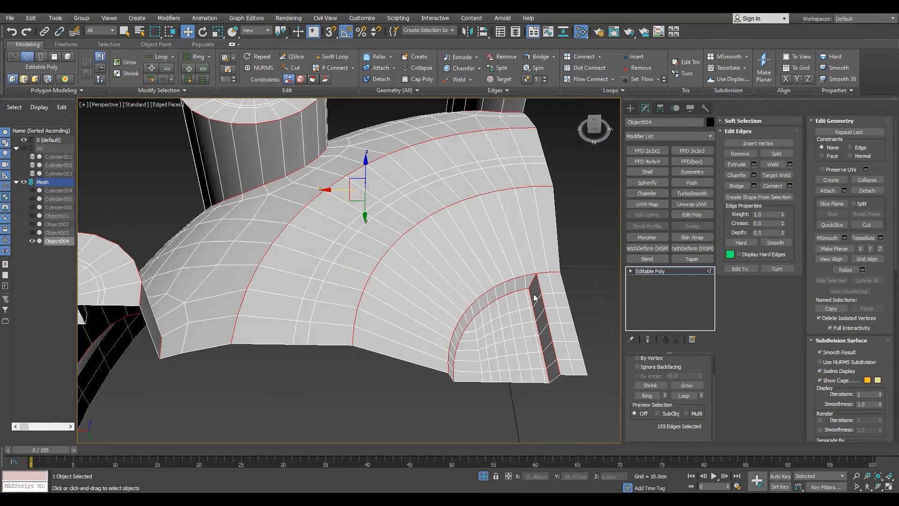
pyautogui.scroll(4, 534, 294)
# Chamfer the selected edge loops by 0.37 cm with one segment.
pyautogui.click(754, 175)
pyautogui.moveTo(356, 289); pyautogui.dragTo(358, 302)
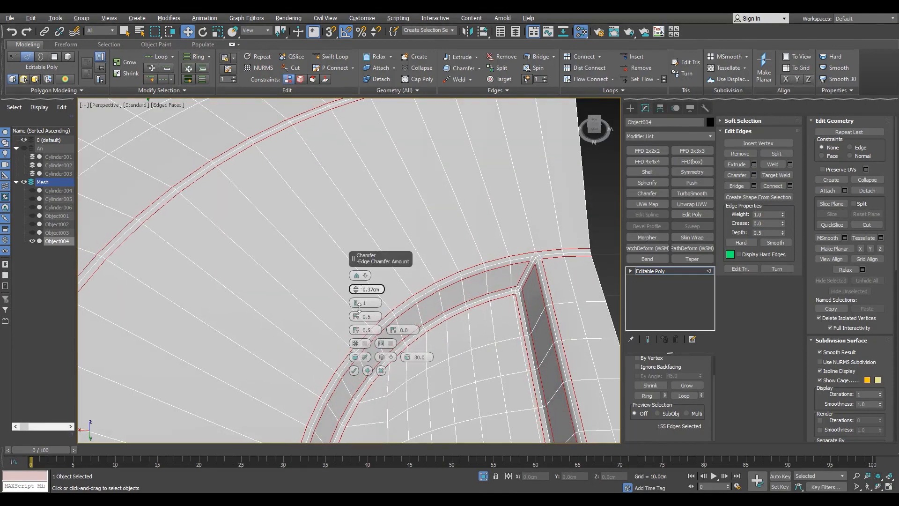
pyautogui.click(354, 370)
pyautogui.scroll(-4, 361, 297)
pyautogui.keyDown('alt'); pyautogui.moveTo(361, 297); pyautogui.dragTo(369, 301, button='middle'); pyautogui.keyUp('alt')
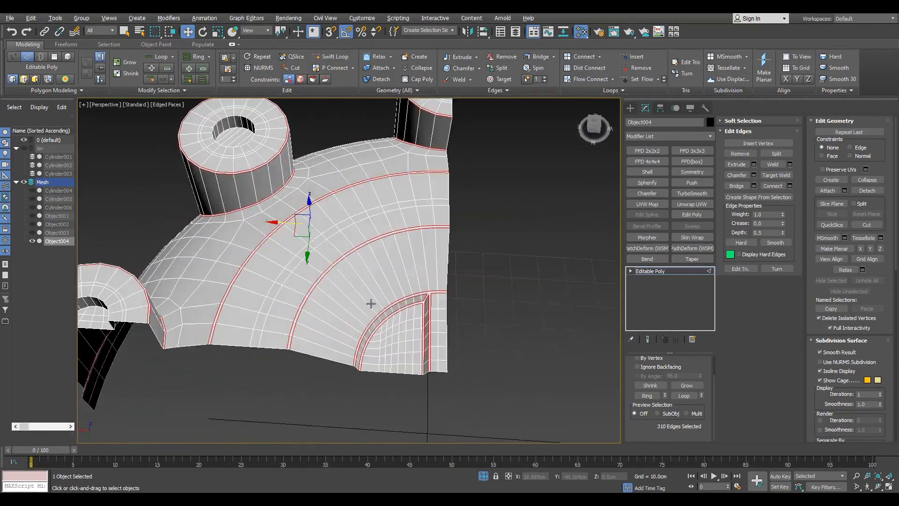
pyautogui.scroll(4, 370, 302)
# Preview the quarter with TurboSmooth in shading without edges, and undo the modifier.
pyautogui.click(644, 276)
pyautogui.click(692, 193)
pyautogui.press('F4')
pyautogui.scroll(-5, 391, 267)
pyautogui.keyDown('alt'); pyautogui.moveTo(391, 267); pyautogui.dragTo(382, 309, button='middle'); pyautogui.keyUp('alt')
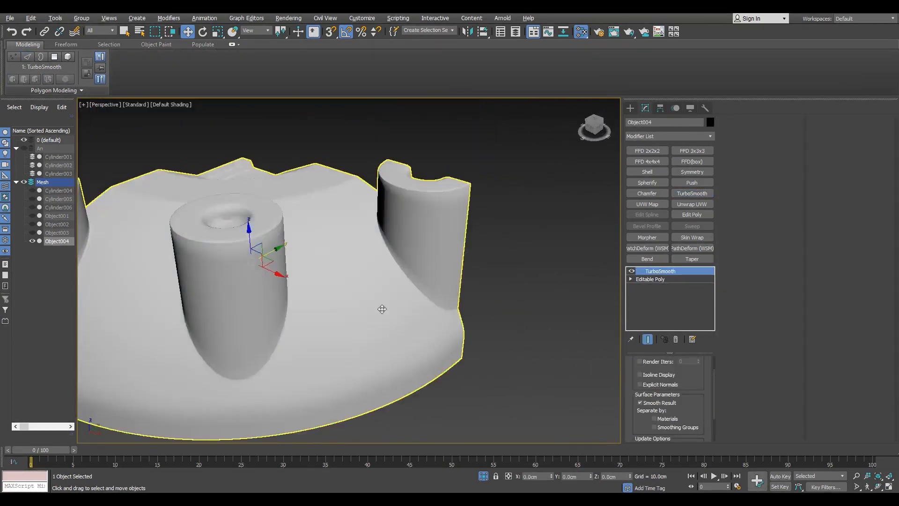
pyautogui.scroll(4, 444, 243)
pyautogui.hotkey('ctrl', 'z')
pyautogui.press('F4')
# Chamfer the upper and lower edges of the first half cylinder's recess wall by 0.37 cm.
pyautogui.press('2')
pyautogui.scroll(4, 444, 243)
pyautogui.press('4')
pyautogui.press('2')
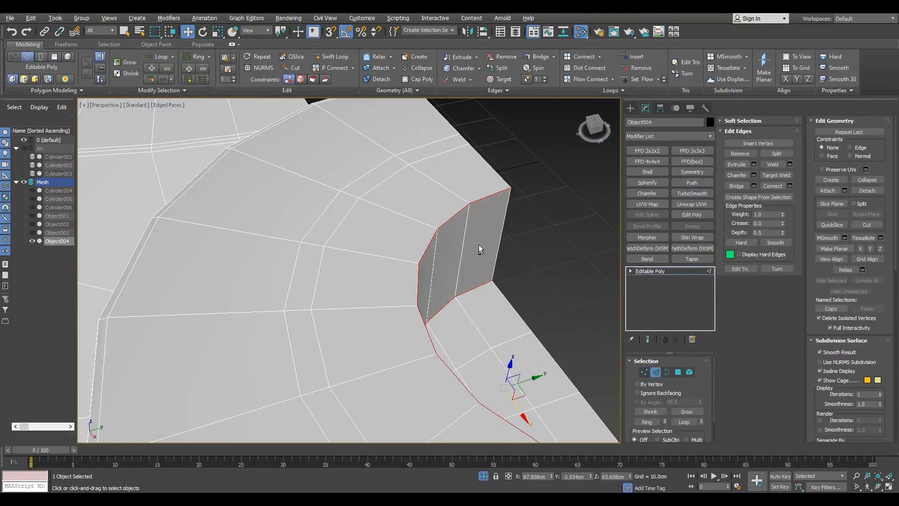
pyautogui.scroll(-4, 479, 246)
pyautogui.keyDown('alt'); pyautogui.moveTo(479, 245); pyautogui.dragTo(485, 261, button='middle'); pyautogui.keyUp('alt')
pyautogui.scroll(3, 485, 261)
pyautogui.click(754, 175)
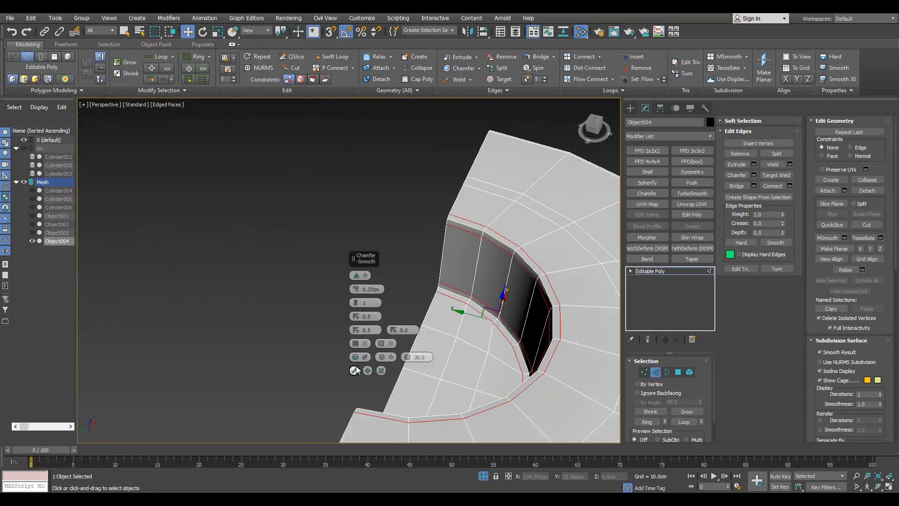
pyautogui.click(355, 370)
pyautogui.scroll(-6, 393, 295)
pyautogui.moveTo(393, 295)
pyautogui.keyDown('alt'); pyautogui.mouseDown(button='middle')
pyautogui.moveTo(383, 297)
pyautogui.moveTo(391, 299)
pyautogui.mouseUp(button='middle'); pyautogui.keyUp('alt')
# Select the middle cylinder's recess wall, convert it to its border edges and chamfer them.
pyautogui.scroll(6, 419, 338)
pyautogui.press('4')
pyautogui.click(430, 334)
pyautogui.keyDown('shift'); pyautogui.click(455, 338); pyautogui.keyUp('shift')
pyautogui.keyDown('shift'); pyautogui.click(656, 373); pyautogui.keyUp('shift')
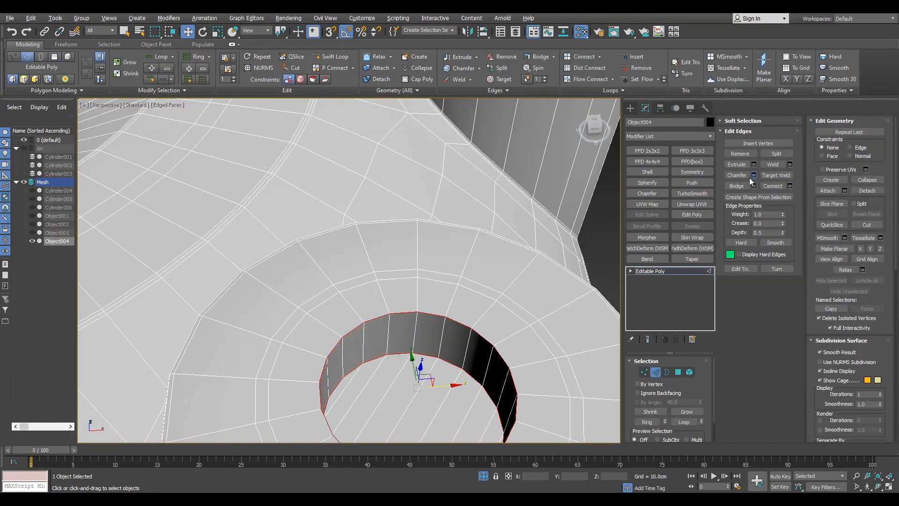
pyautogui.click(754, 175)
pyautogui.click(355, 370)
# Chamfer the upper and lower recess wall edges of the remaining half cylinder.
pyautogui.scroll(-5, 369, 328)
pyautogui.keyDown('alt'); pyautogui.moveTo(370, 328); pyautogui.dragTo(373, 345, button='middle'); pyautogui.keyUp('alt')
pyautogui.press('4')
pyautogui.click(380, 338)
pyautogui.keyDown('shift'); pyautogui.click(401, 345); pyautogui.keyUp('shift')
pyautogui.keyDown('shift'); pyautogui.click(656, 372); pyautogui.keyUp('shift')
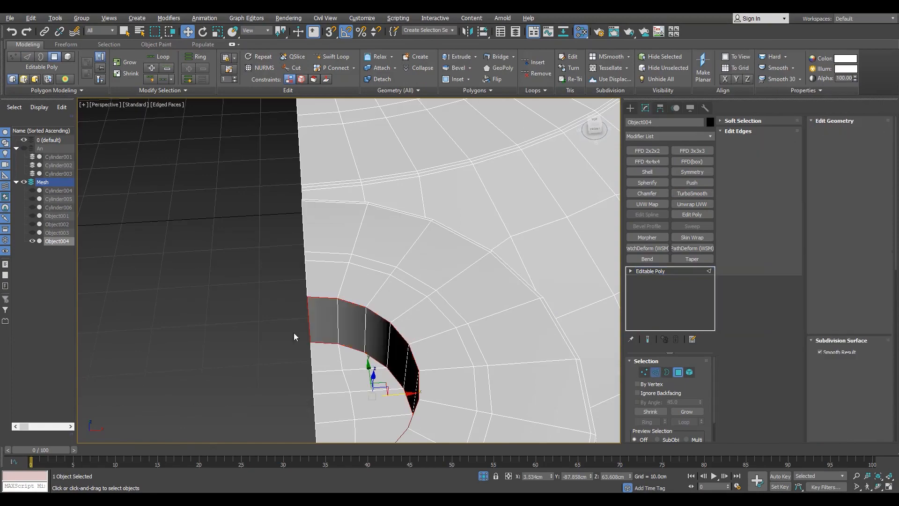
pyautogui.keyDown('alt'); pyautogui.moveTo(293, 332); pyautogui.dragTo(480, 300, button='middle'); pyautogui.keyUp('alt')
pyautogui.click(753, 175)
pyautogui.click(354, 371)
# Select the narrow polygon ring around the recess on each of the three cylinder tops.
pyautogui.scroll(-3, 349, 365)
pyautogui.moveTo(293, 398); pyautogui.dragTo(315, 319, button='middle')
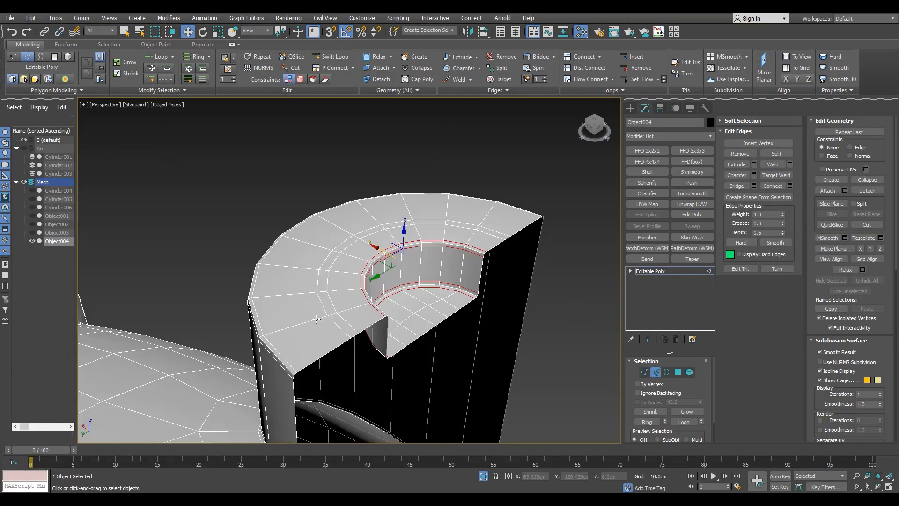
pyautogui.scroll(2, 319, 318)
pyautogui.press('4')
pyautogui.click(338, 319)
pyautogui.keyDown('shift'); pyautogui.click(326, 295); pyautogui.keyUp('shift')
pyautogui.scroll(-6, 326, 296)
pyautogui.scroll(6, 317, 229)
pyautogui.keyDown('ctrl'); pyautogui.click(389, 254); pyautogui.keyUp('ctrl')
pyautogui.keyDown('shift'); pyautogui.click(384, 274); pyautogui.keyUp('shift')
pyautogui.scroll(-5, 384, 271)
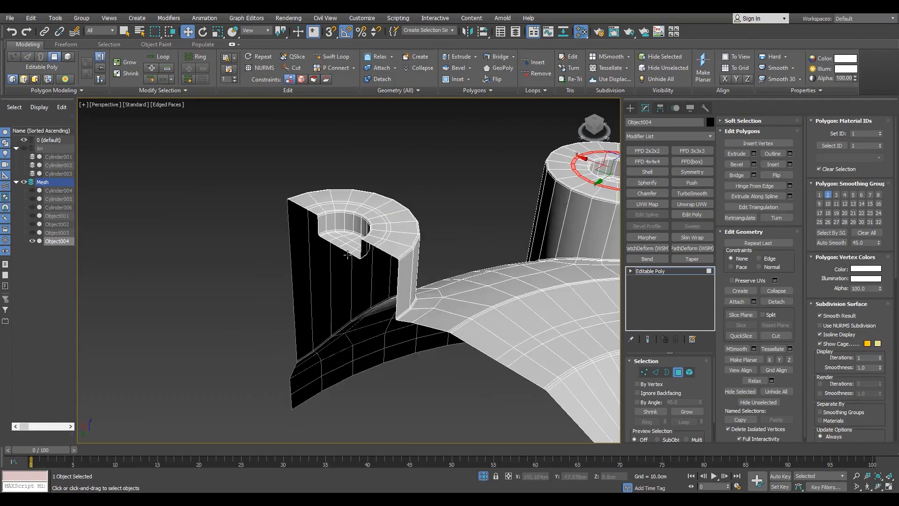
pyautogui.keyDown('ctrl'); pyautogui.click(383, 265); pyautogui.keyUp('ctrl')
pyautogui.keyDown('shift'); pyautogui.click(388, 248); pyautogui.keyUp('shift')
# Bevel the selected rings with height and outline reset to 0, and sink them into shallow grooves.
pyautogui.click(754, 164)
pyautogui.rightClick(356, 290)
pyautogui.rightClick(356, 303)
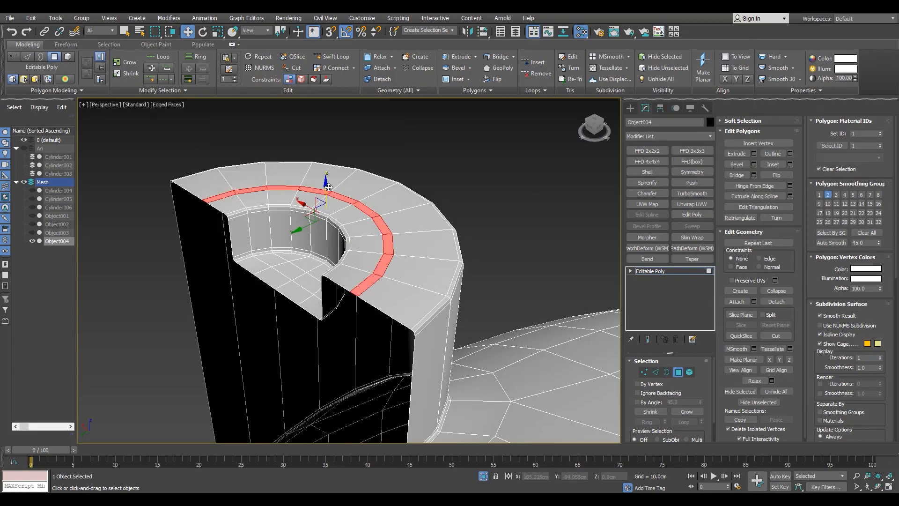
pyautogui.scroll(2, 353, 300)
pyautogui.scroll(-5, 150, 174)
pyautogui.scroll(5, 292, 208)
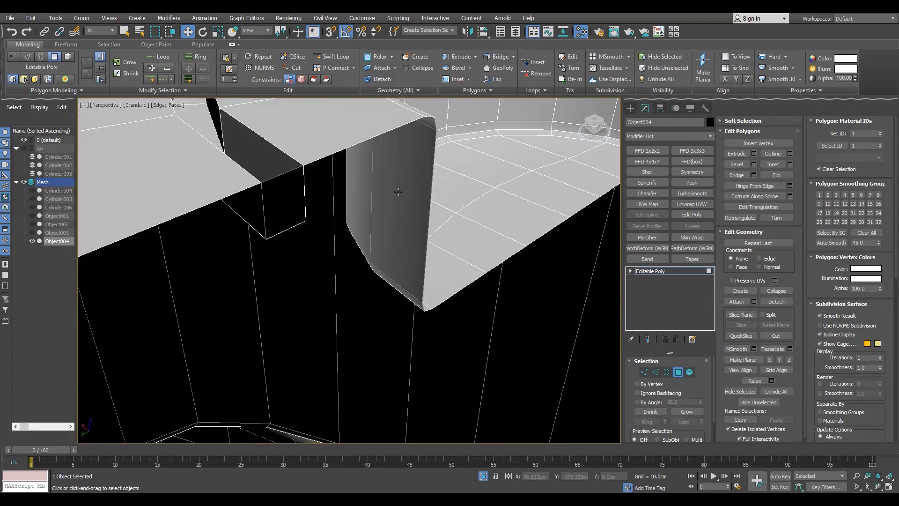
# Select and delete the polygons closing the groove ends along the quarter's cut planes.
pyautogui.keyDown('ctrl'); pyautogui.click(294, 210); pyautogui.keyUp('ctrl')
pyautogui.scroll(-5, 294, 211)
pyautogui.scroll(5, 370, 199)
pyautogui.keyDown('ctrl'); pyautogui.click(437, 170); pyautogui.keyUp('ctrl')
pyautogui.keyDown('alt'); pyautogui.moveTo(440, 164); pyautogui.dragTo(393, 240, button='middle'); pyautogui.keyUp('alt')
pyautogui.scroll(-3, 378, 283)
pyautogui.moveTo(377, 283)
pyautogui.keyDown('alt'); pyautogui.mouseDown(button='middle')
pyautogui.moveTo(262, 300)
pyautogui.moveTo(390, 282)
pyautogui.mouseUp(button='middle'); pyautogui.keyUp('alt')
pyautogui.keyDown('shift'); pyautogui.click(255, 302); pyautogui.keyUp('shift')
pyautogui.scroll(-2, 390, 282)
# Select the upper and lower edge loops of the grooves on the cylinder tops.
pyautogui.press('2')
pyautogui.scroll(4, 382, 303)
pyautogui.press('F3')
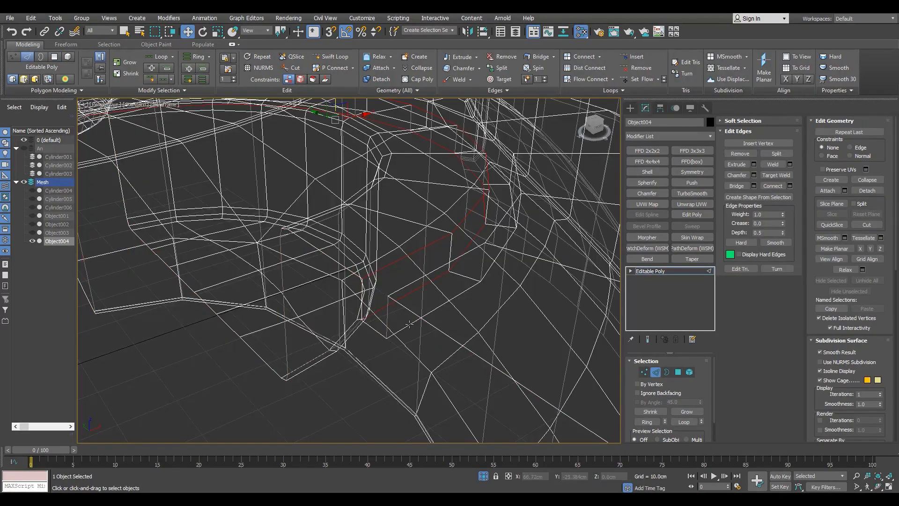
pyautogui.scroll(-2, 405, 309)
pyautogui.press('F3')
pyautogui.scroll(-8, 276, 211)
pyautogui.scroll(8, 445, 136)
pyautogui.keyDown('alt'); pyautogui.moveTo(557, 224); pyautogui.dragTo(517, 236, button='middle'); pyautogui.keyUp('alt')
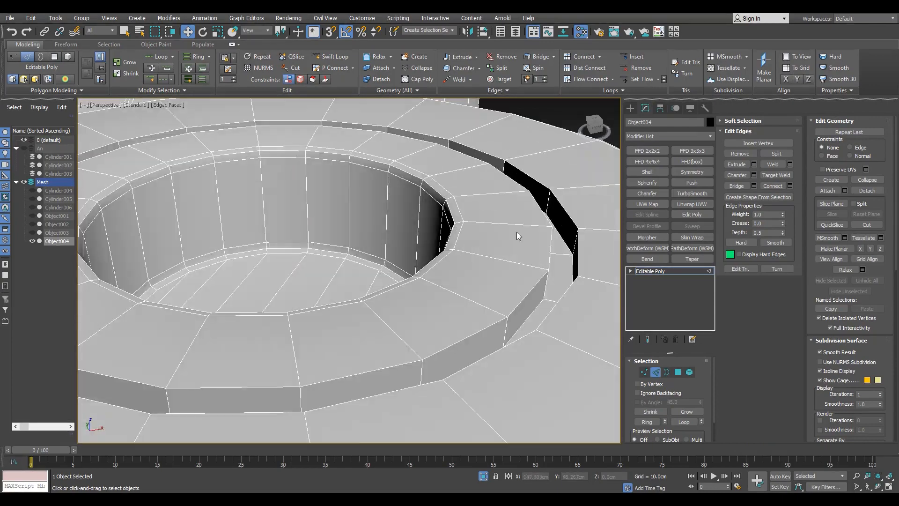
pyautogui.scroll(-6, 550, 236)
pyautogui.scroll(7, 433, 180)
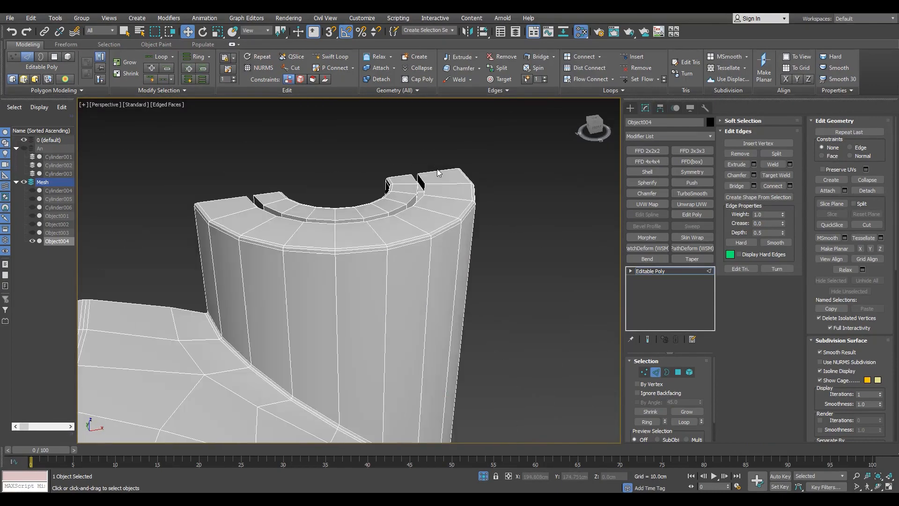
pyautogui.keyDown('ctrl'); pyautogui.doubleClick(418, 189); pyautogui.keyUp('ctrl')
pyautogui.press('F3')
pyautogui.keyDown('ctrl'); pyautogui.doubleClick(437, 148); pyautogui.keyUp('ctrl')
pyautogui.scroll(-7, 423, 180)
pyautogui.press('F3')
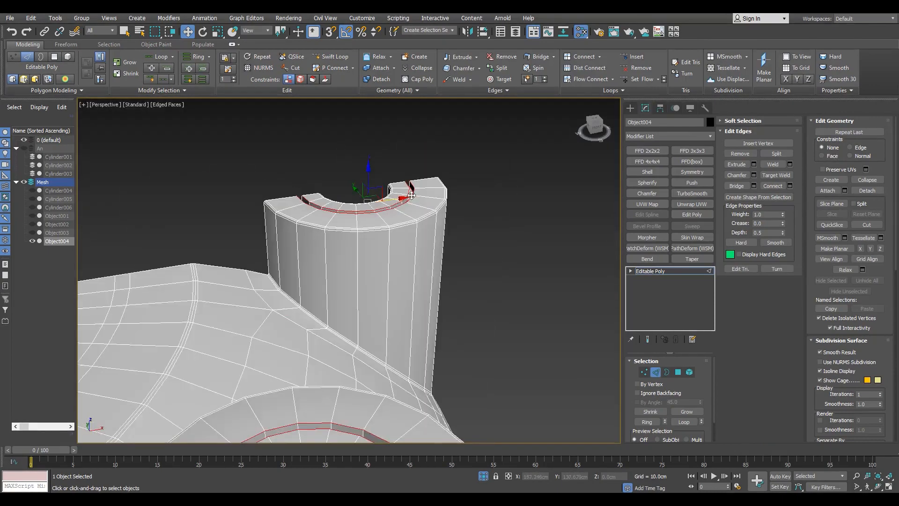
pyautogui.scroll(7, 411, 182)
# Chamfer the selected groove edges by 0.141 cm with one segment.
pyautogui.click(754, 175)
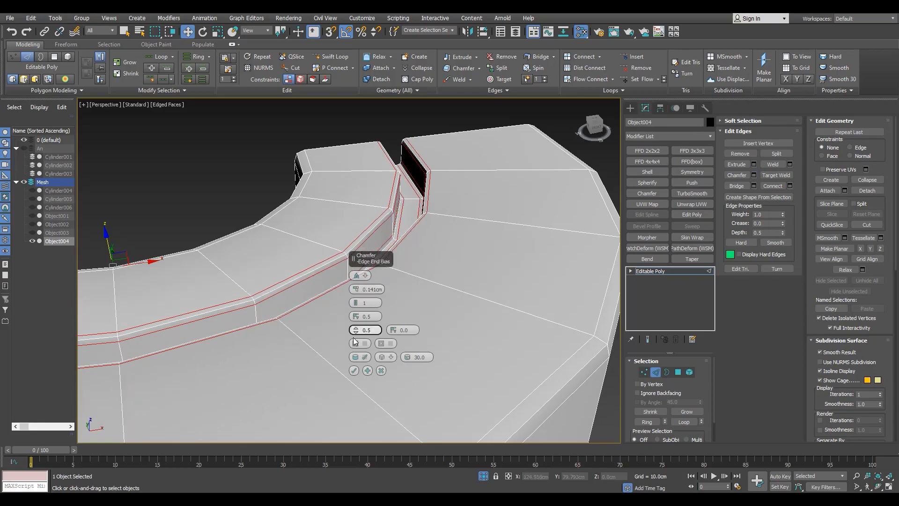
pyautogui.click(354, 370)
pyautogui.scroll(-10, 355, 365)
pyautogui.keyDown('alt'); pyautogui.moveTo(381, 183); pyautogui.dragTo(349, 187, button='middle'); pyautogui.keyUp('alt')
pyautogui.scroll(4, 358, 317)
# Bevel the ring of polygons around the dome's central recess with zero height and outline, and sink it into a shallow groove.
pyautogui.press('4')
pyautogui.click(366, 307)
pyautogui.click(754, 164)
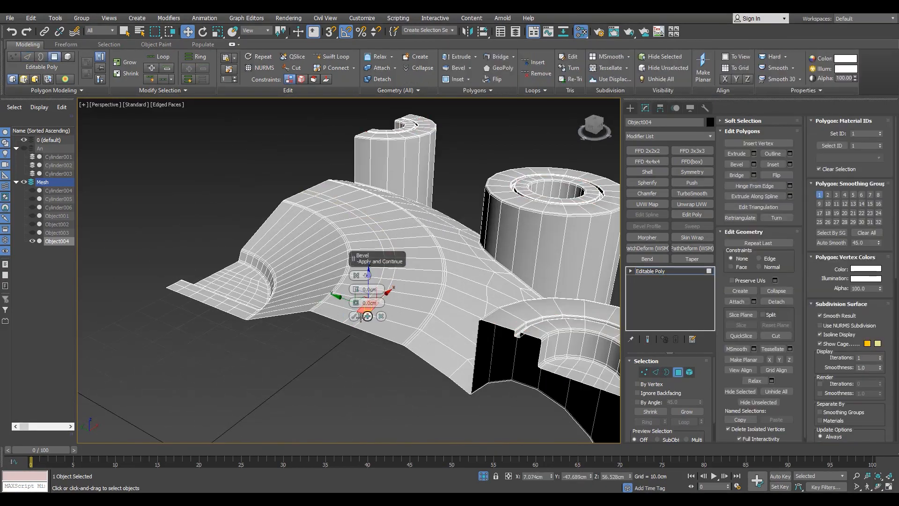
pyautogui.click(354, 316)
pyautogui.scroll(4, 363, 260)
pyautogui.moveTo(363, 194); pyautogui.dragTo(363, 210)
# Select and delete the polygons closing the ends of the dome's ring groove along the quarter's cut planes.
pyautogui.scroll(8, 369, 329)
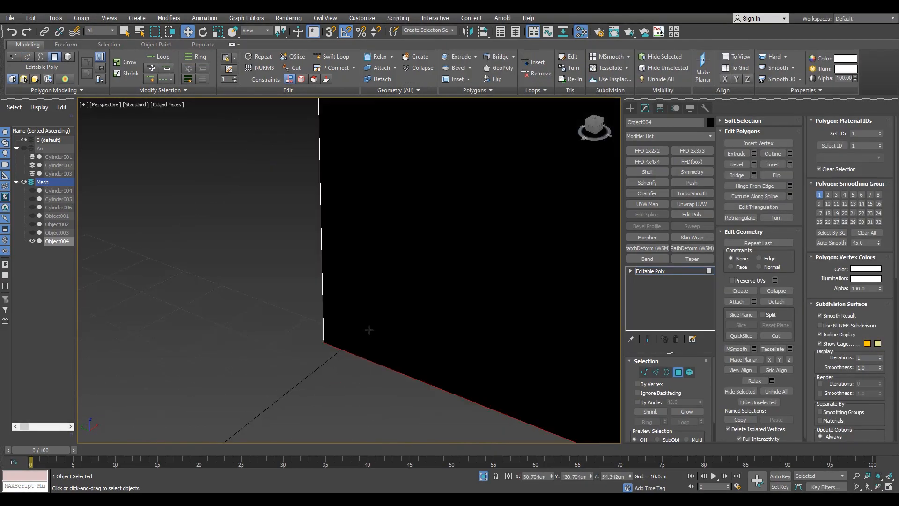
pyautogui.scroll(-4, 369, 329)
pyautogui.click(398, 285)
pyautogui.press('Delete')
pyautogui.scroll(-6, 397, 284)
pyautogui.scroll(4, 218, 192)
# Select the edge loops of the ring groove around the central recess and chamfer them by 0.127 cm with one segment.
pyautogui.press('2')
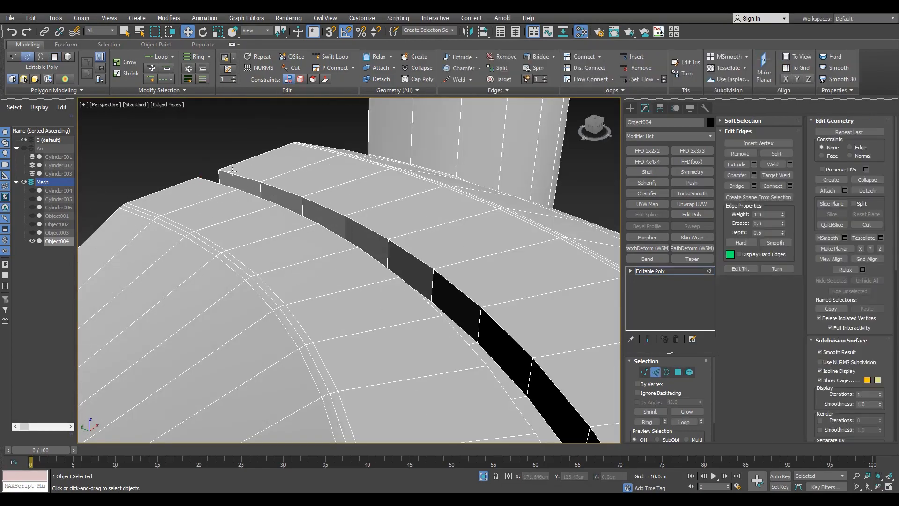
pyautogui.press('F3')
pyautogui.click(754, 175)
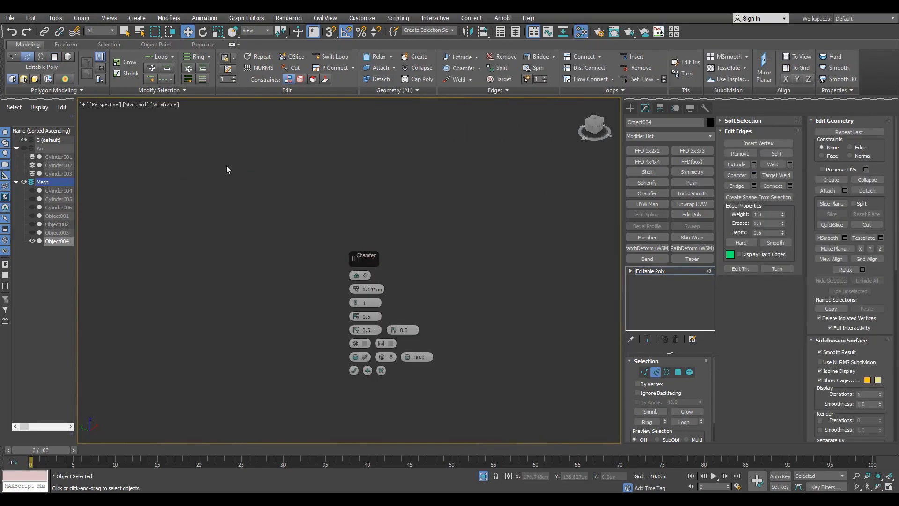
pyautogui.scroll(5, 227, 165)
pyautogui.press('F3')
pyautogui.scroll(2, 246, 206)
pyautogui.moveTo(356, 290); pyautogui.dragTo(356, 280)
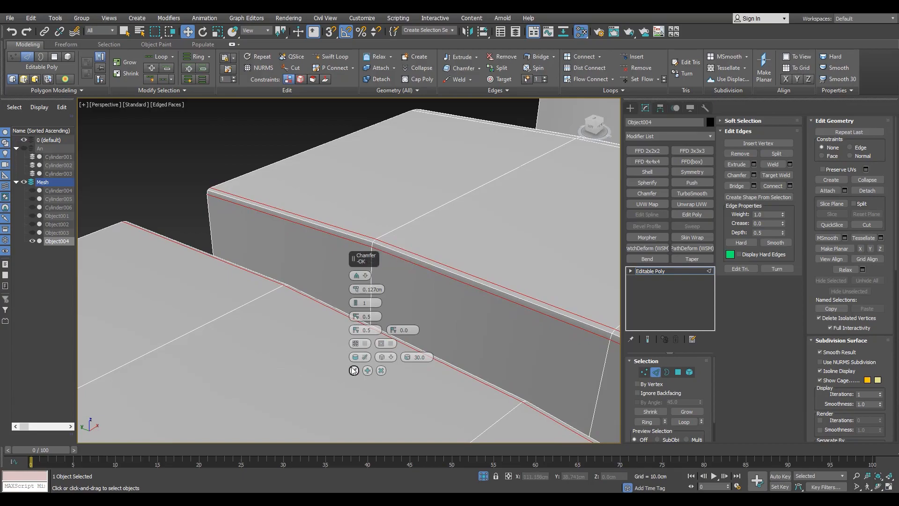
pyautogui.click(354, 370)
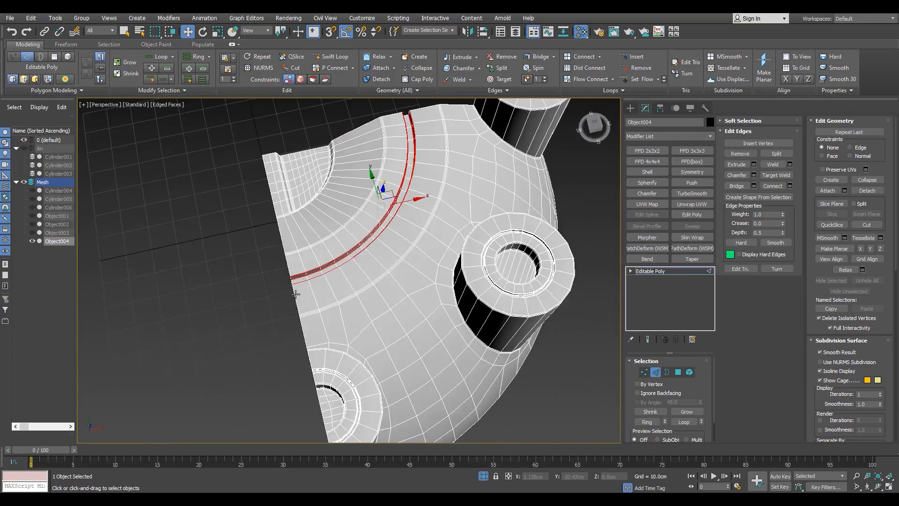
# Apply a Symmetry modifier to the quarter mesh to mirror the dome.
pyautogui.click(692, 171)
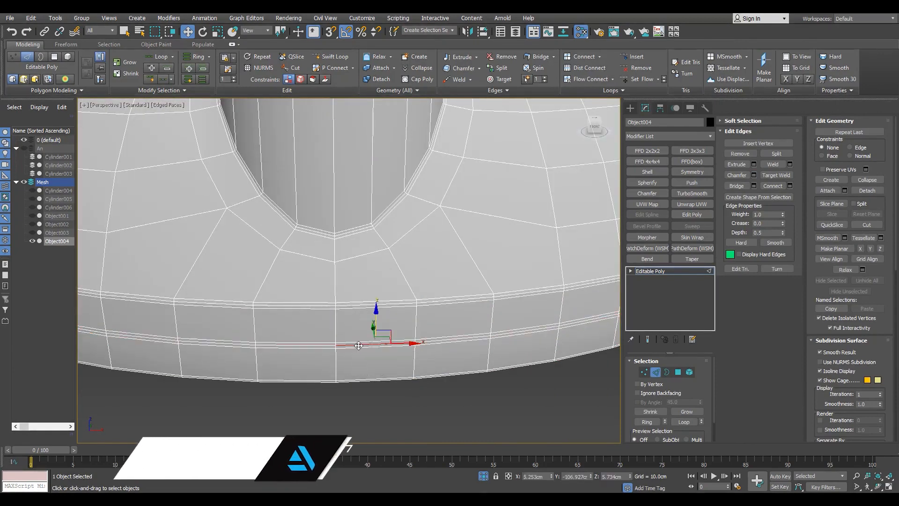
# Sink a thin groove along the edge loop on the dome's lower rim and chamfer its edges by 0.415 cm with one segment.
pyautogui.scroll(3, 415, 343)
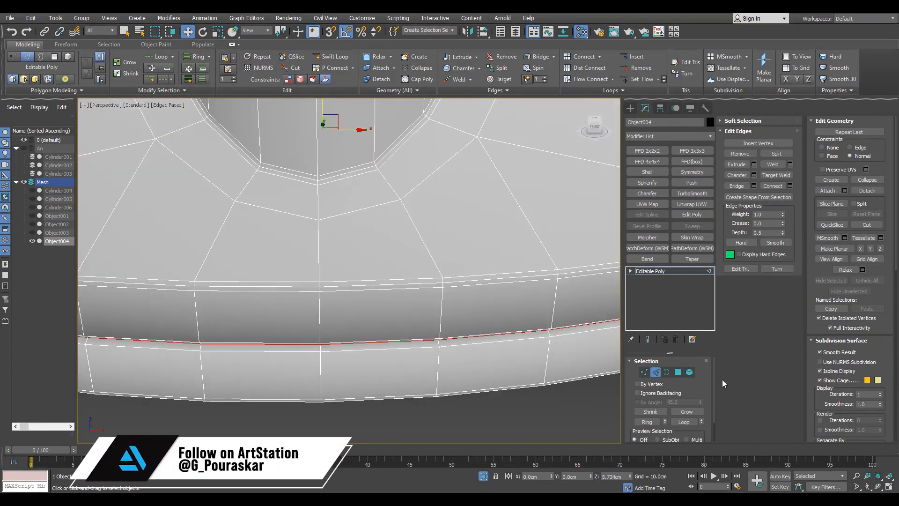
pyautogui.press('4')
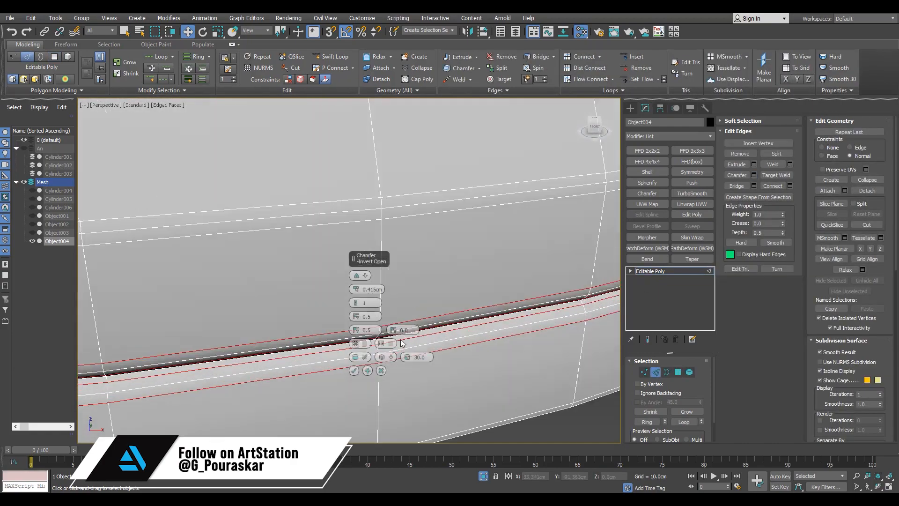